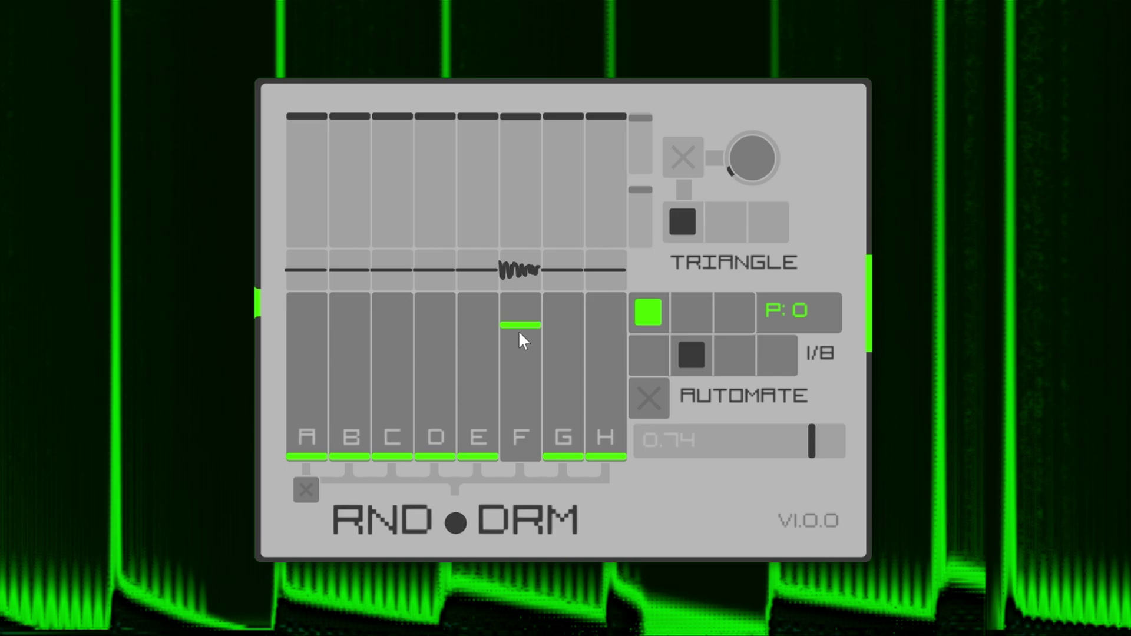
Pull lane F's mixer slider down to silence.
{"action": "left_click", "coordinate": [518, 331]}
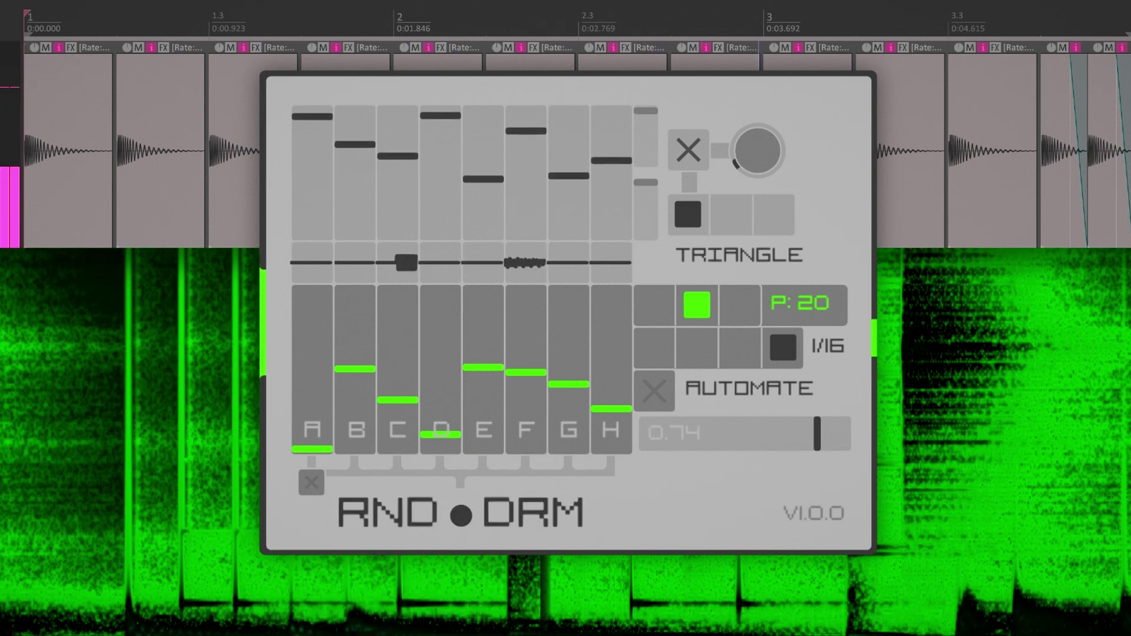
Toggle the kick unlink box on and back off, then drag lane A's slider to silence.
{"action": "left_click", "coordinate": [312, 482]}
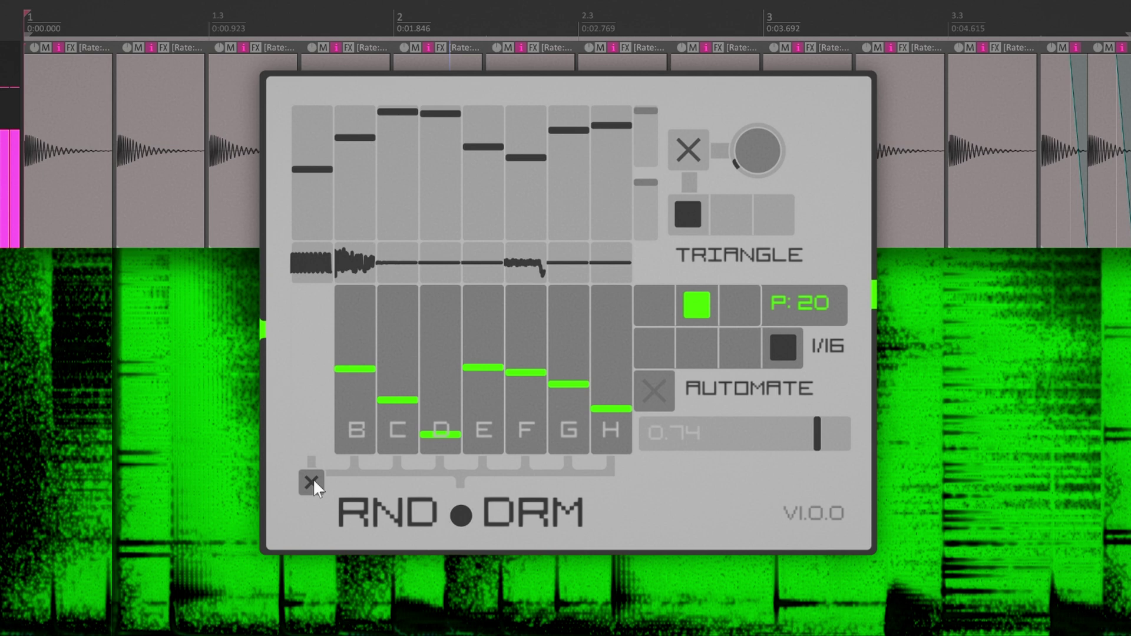
{"action": "left_click", "coordinate": [311, 481]}
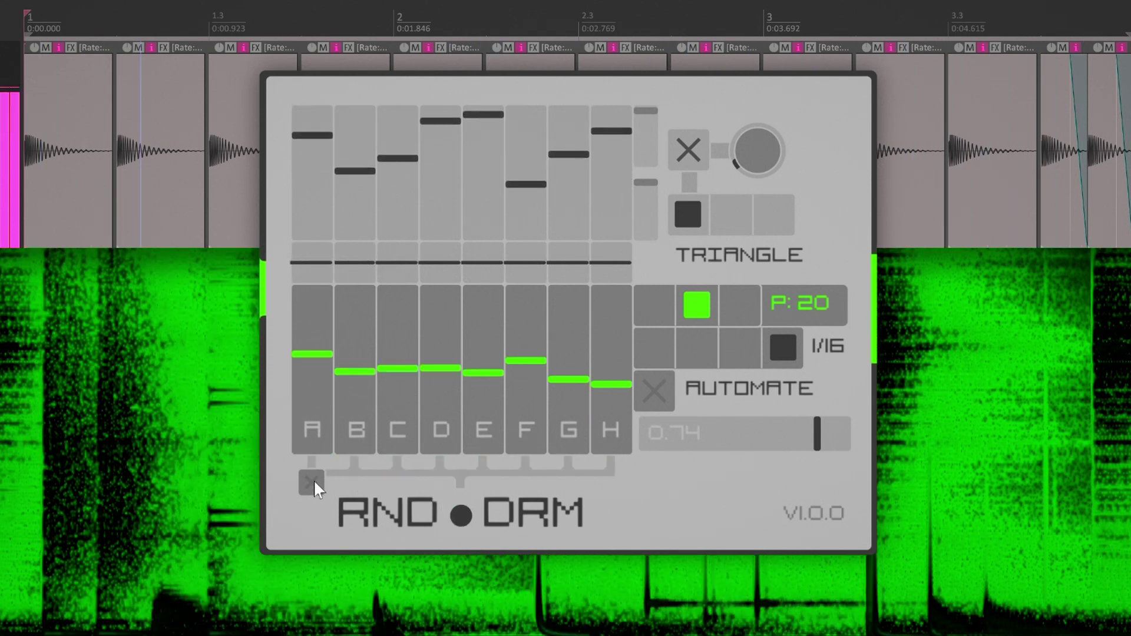
{"action": "left_click_drag", "start_coordinate": [313, 363], "coordinate": [319, 486]}
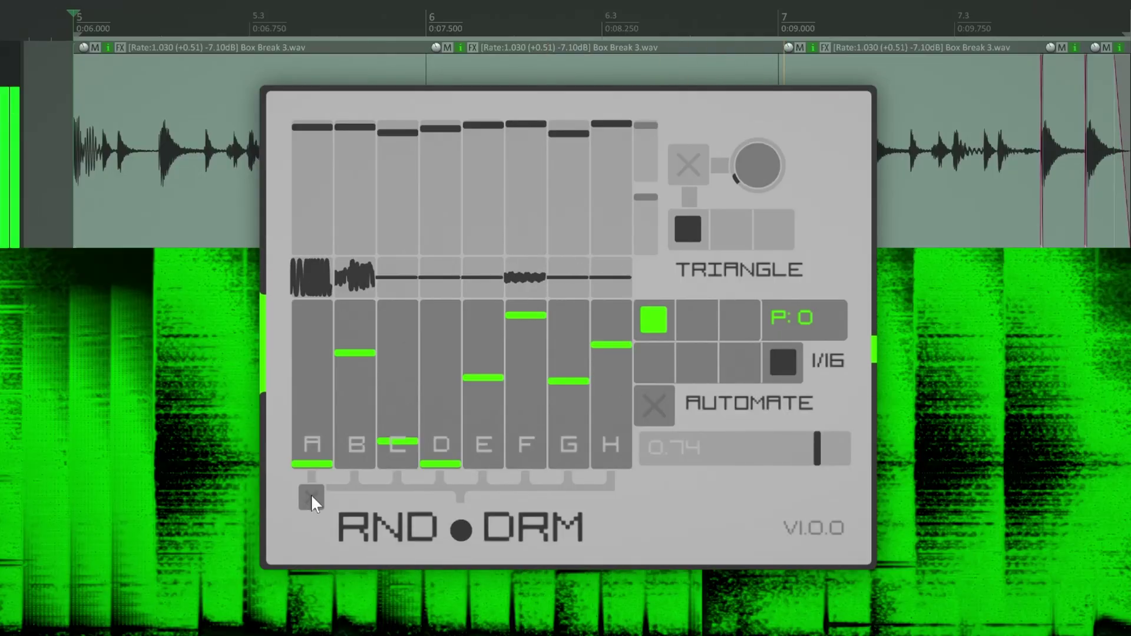
Re-roll random levels for lanes A–H four times with the RND●DRM logo dot.
{"action": "left_click", "coordinate": [310, 495]}
{"action": "left_click", "coordinate": [312, 497]}
{"action": "left_click", "coordinate": [322, 499]}
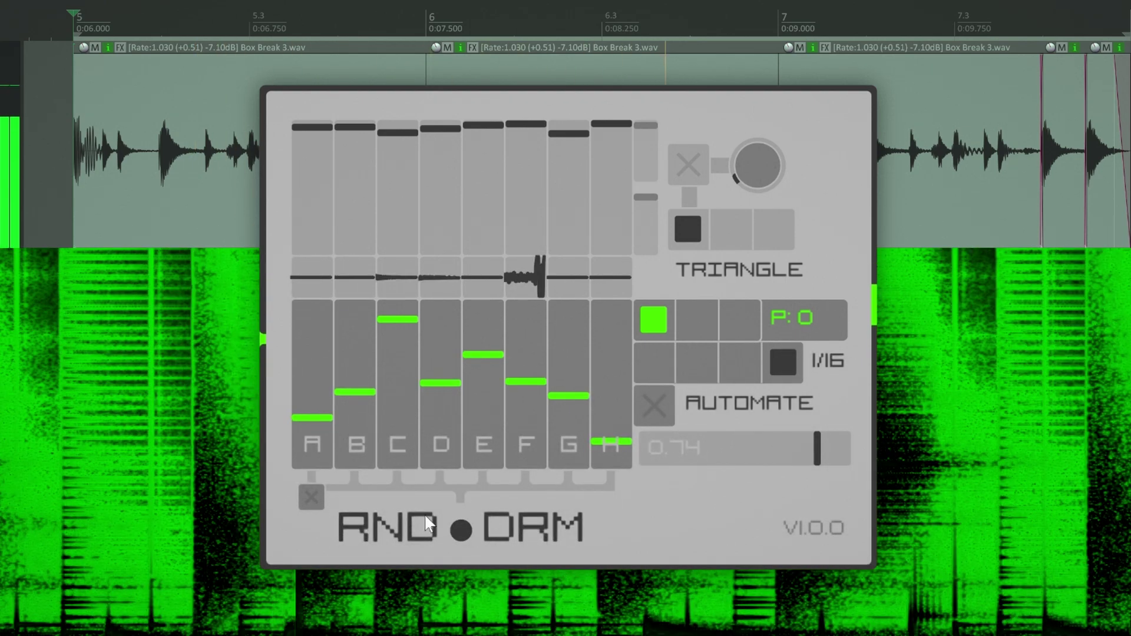
{"action": "left_click", "coordinate": [462, 531]}
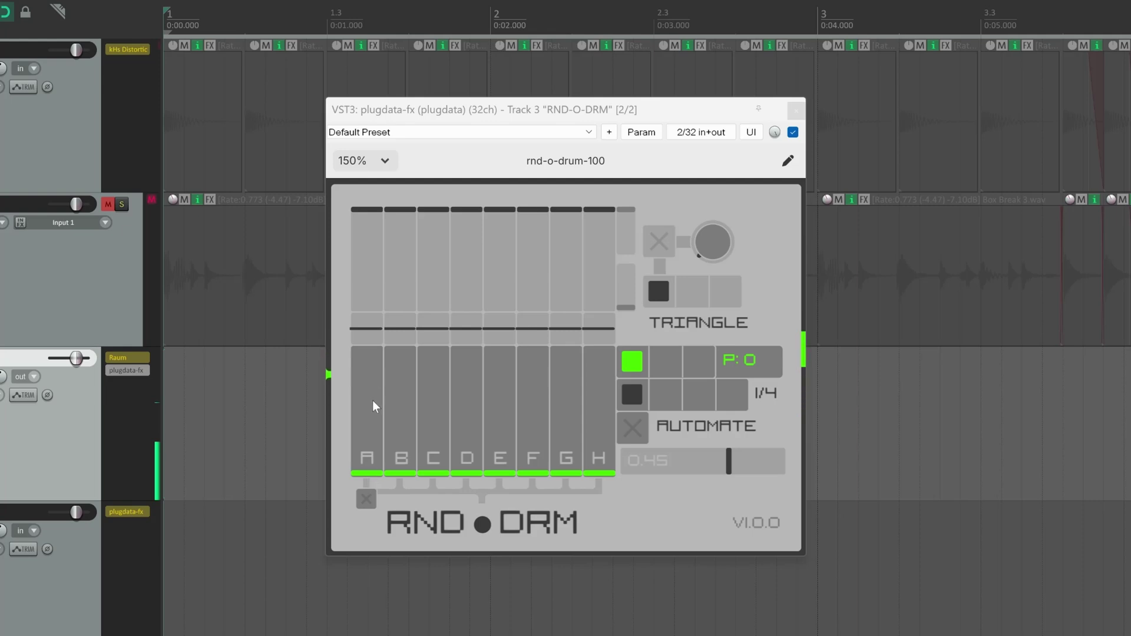
Raise lane A's slider partway up from silence, then start REAPER playback to hear it.
{"action": "left_click_drag", "start_coordinate": [368, 477], "coordinate": [372, 458]}
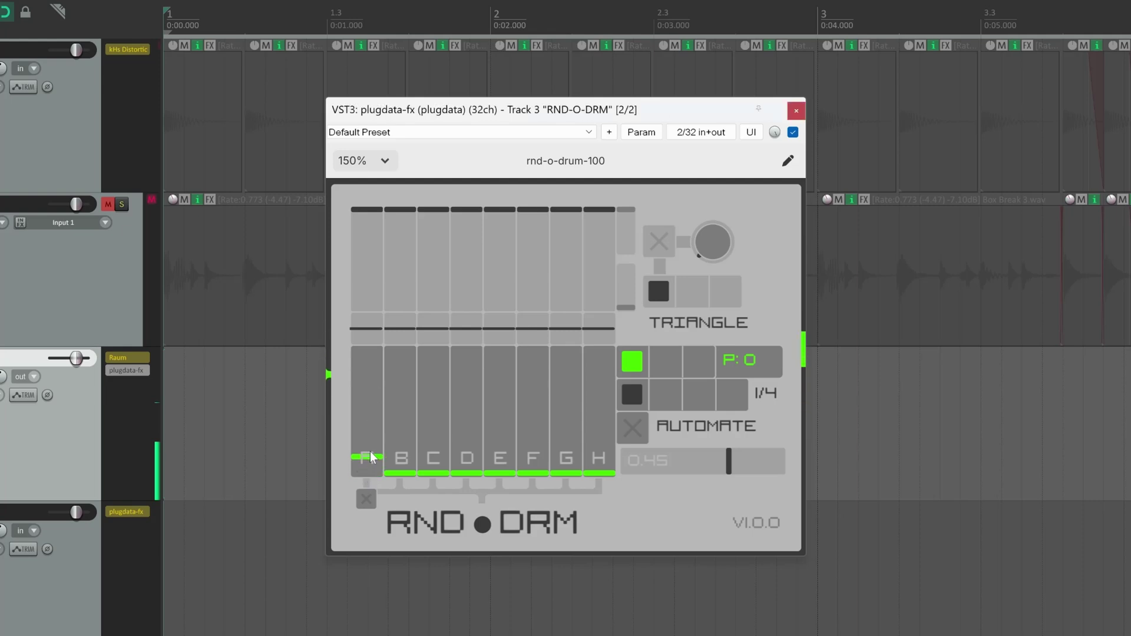
{"action": "left_click_drag", "start_coordinate": [374, 376], "coordinate": [370, 380]}
{"action": "mouse_move", "coordinate": [368, 376]}
{"action": "left_mouse_down"}
{"action": "mouse_move", "coordinate": [372, 387]}
{"action": "mouse_move", "coordinate": [373, 366]}
{"action": "left_mouse_up"}
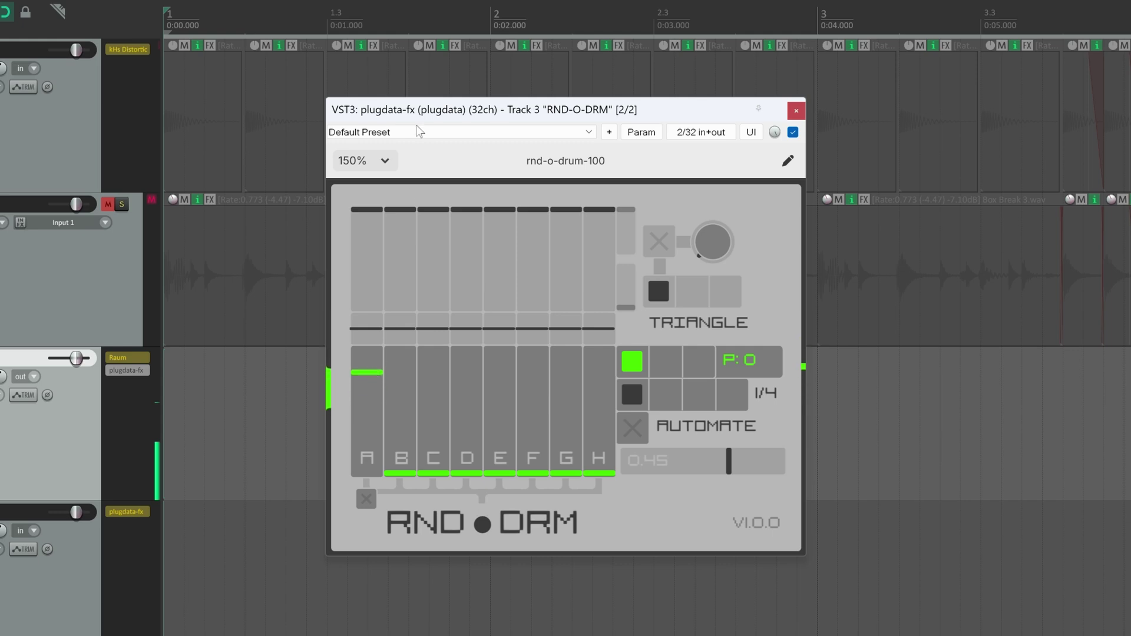
{"action": "left_click", "coordinate": [491, 17]}
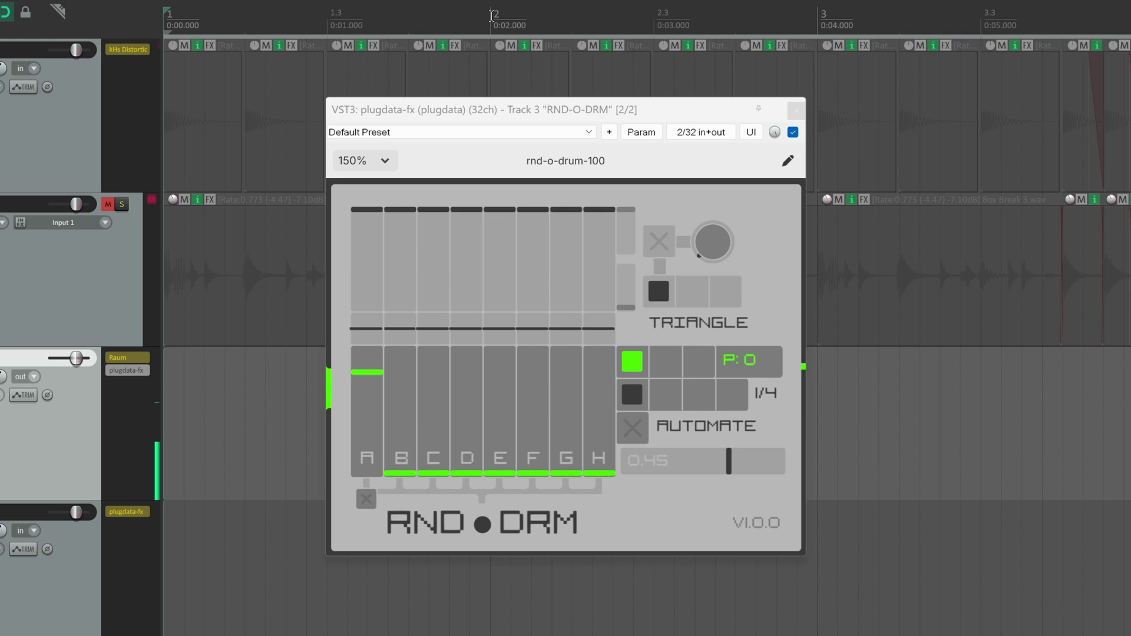
{"action": "key", "text": "space"}
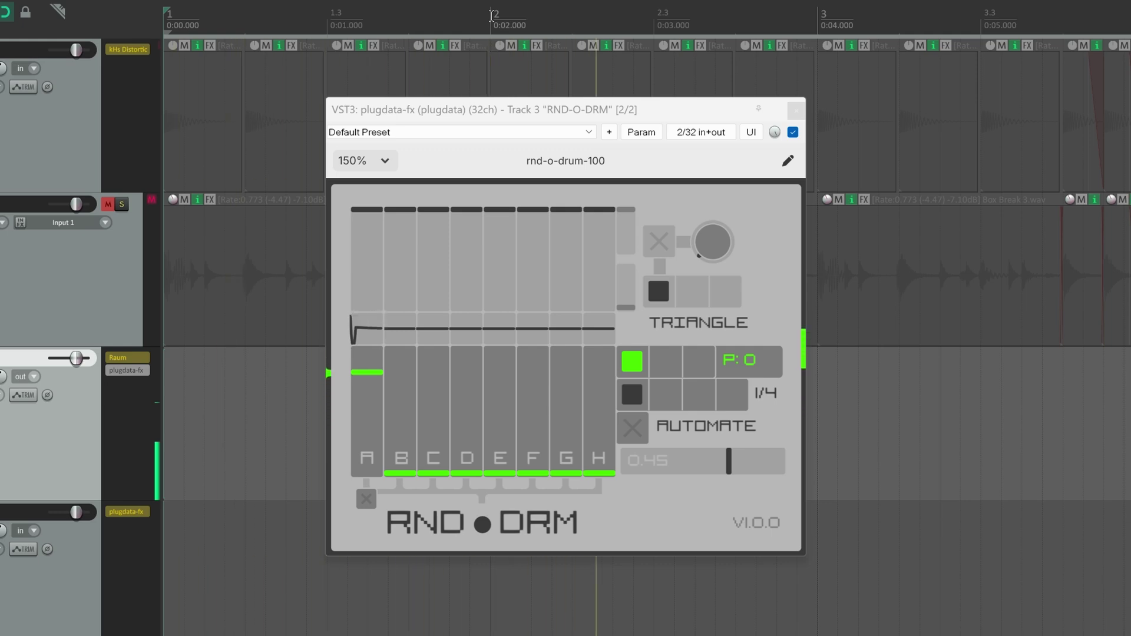
Raise lanes C and B to full level and restart playback from the project start.
{"action": "left_click_drag", "start_coordinate": [436, 465], "coordinate": [434, 334]}
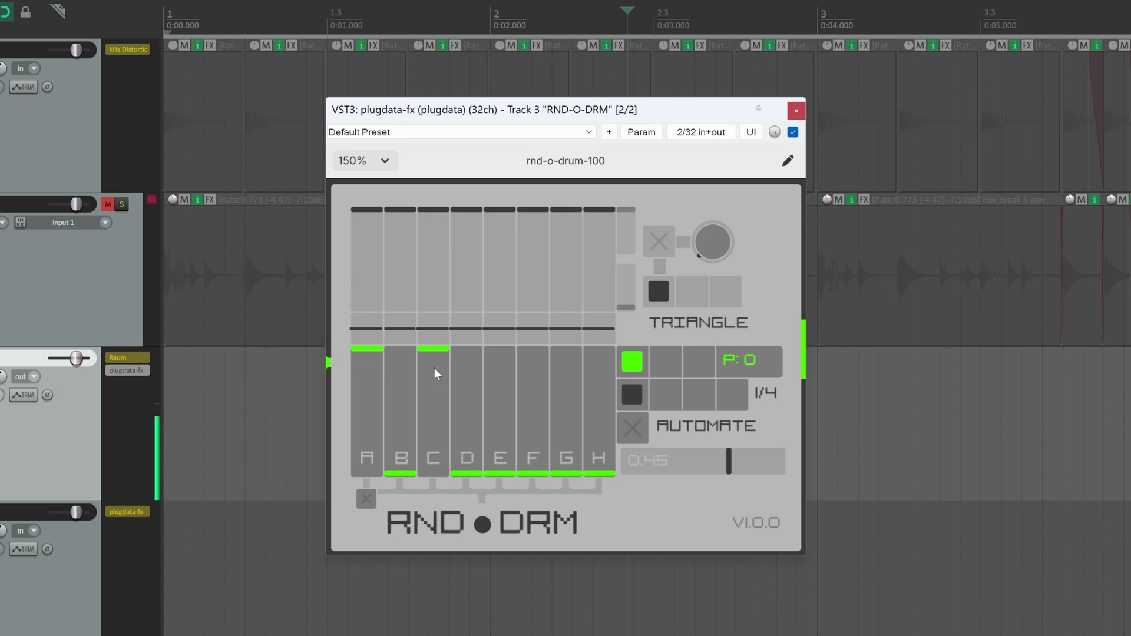
{"action": "left_click", "coordinate": [489, 18]}
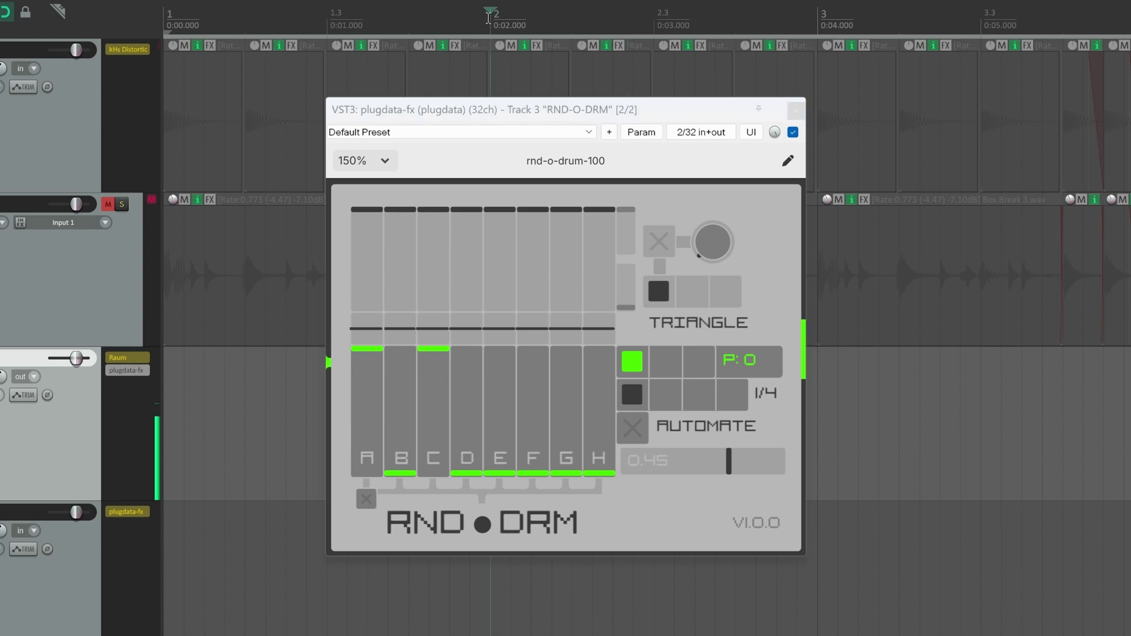
{"action": "key", "text": "Home"}
{"action": "key", "text": "space"}
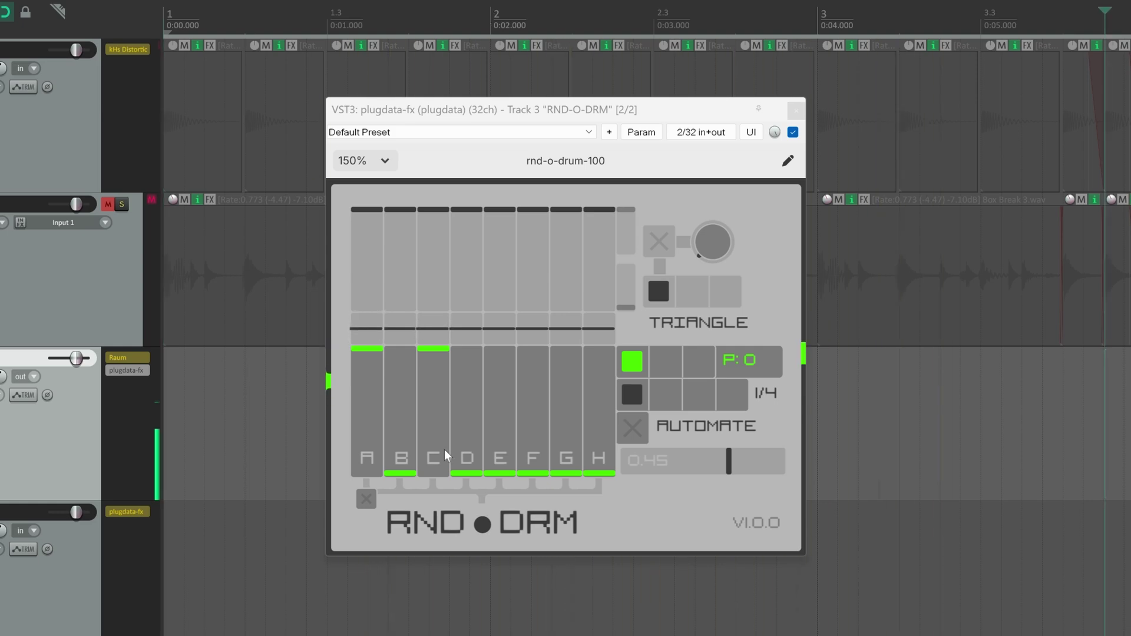
{"action": "left_click_drag", "start_coordinate": [396, 472], "coordinate": [393, 357]}
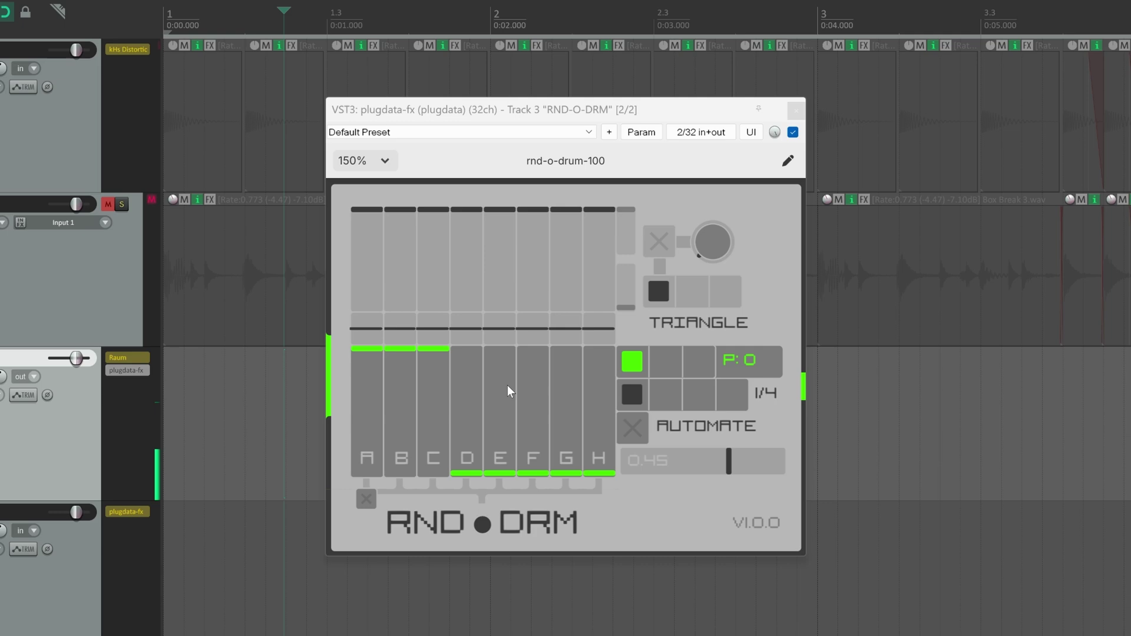
Randomise all eight lane levels several times, then drop lane C to silence and raise lane F.
{"action": "left_click", "coordinate": [482, 524]}
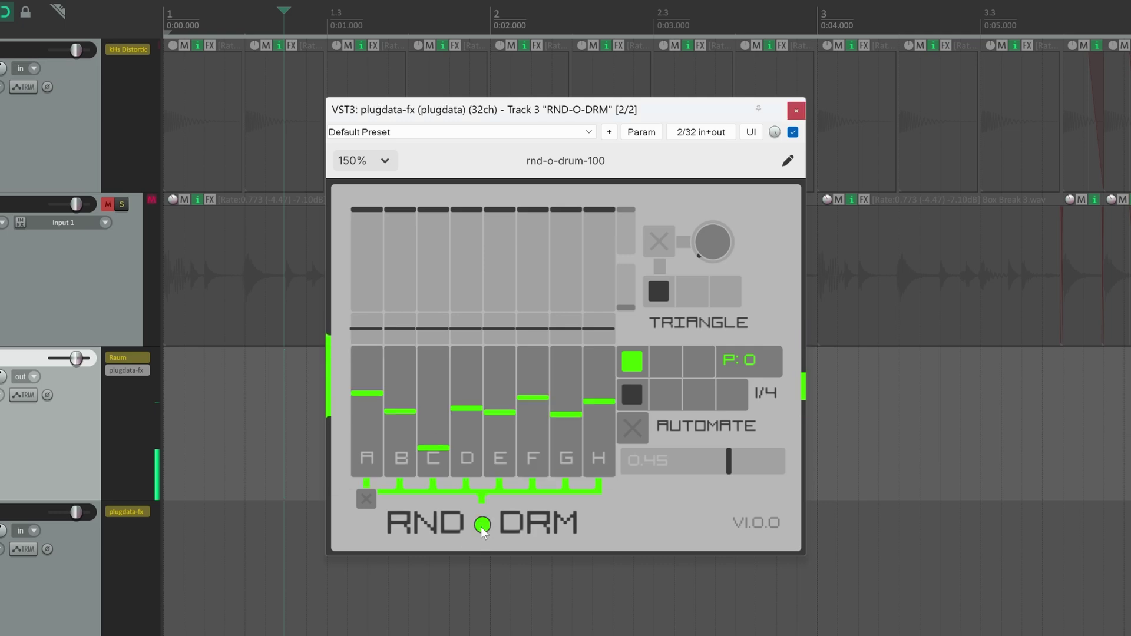
{"action": "left_click", "coordinate": [482, 524]}
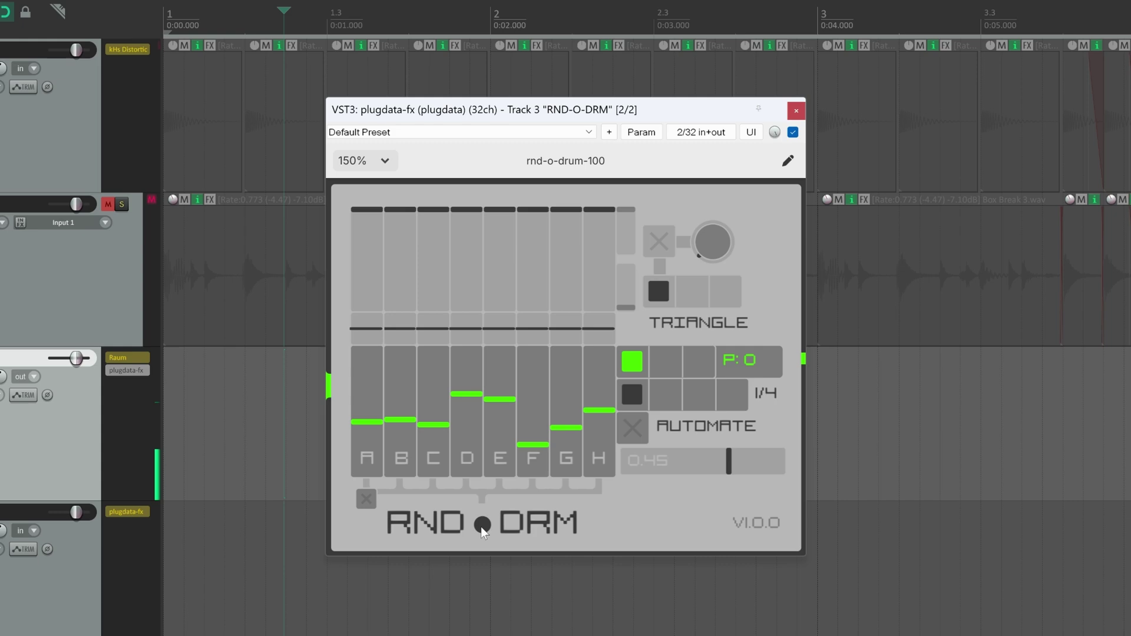
{"action": "left_click", "coordinate": [481, 527]}
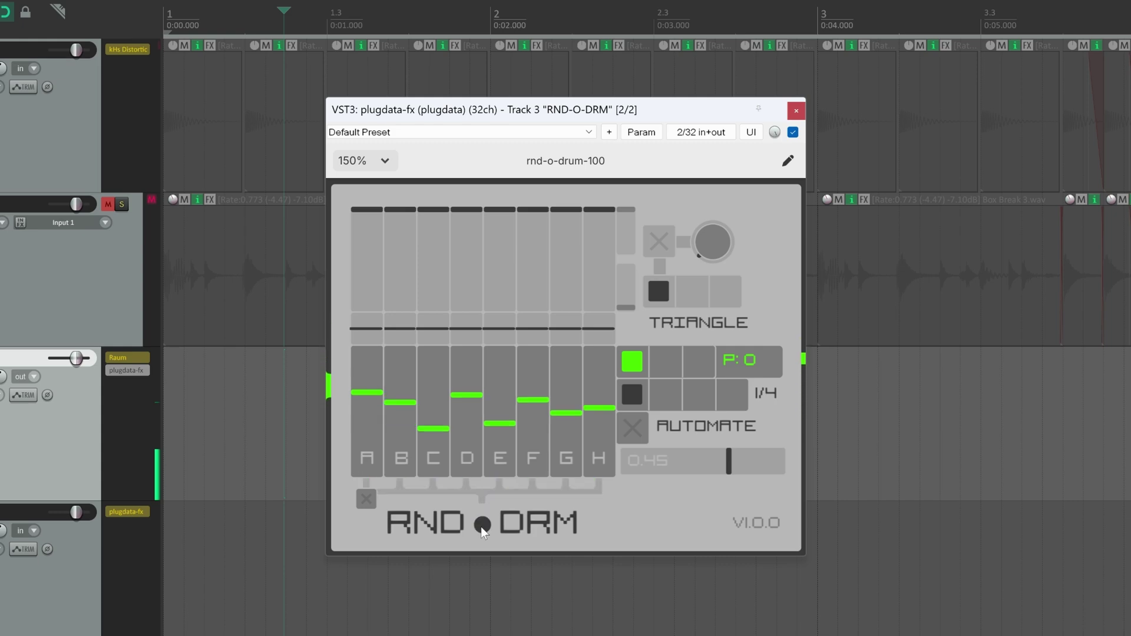
{"action": "left_click", "coordinate": [481, 526]}
{"action": "left_click", "coordinate": [481, 527]}
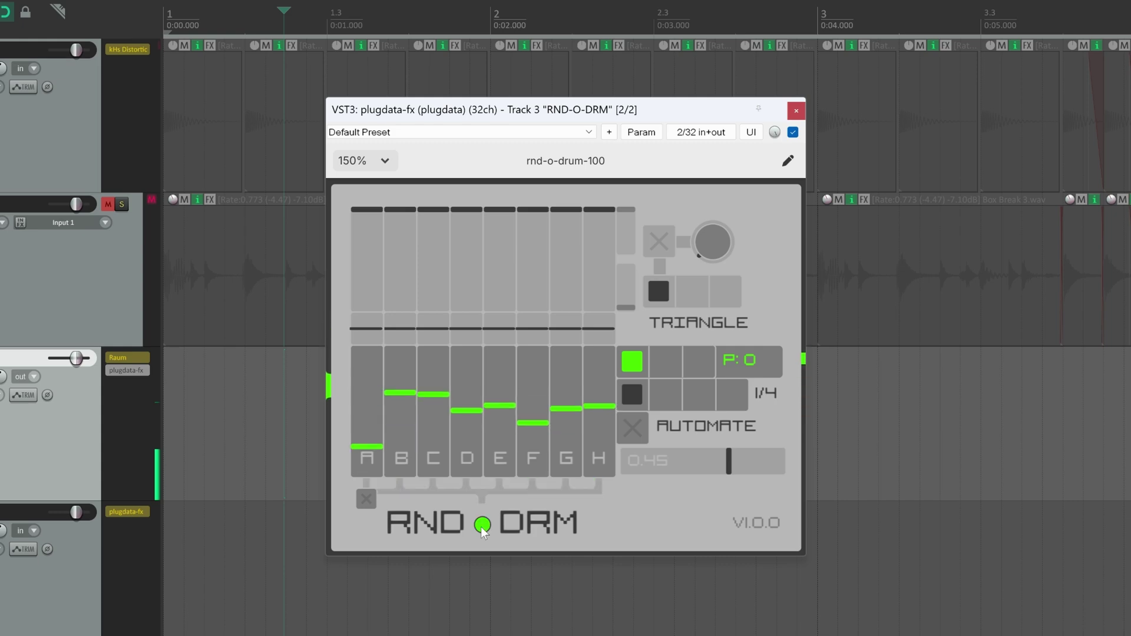
{"action": "left_click", "coordinate": [492, 20]}
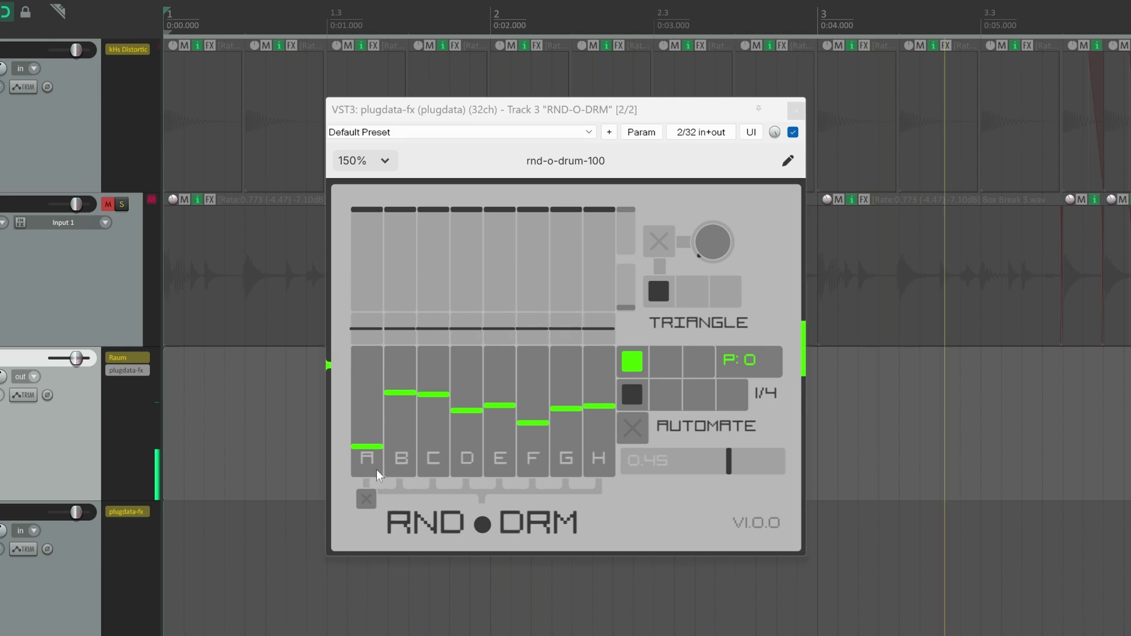
{"action": "left_click_drag", "start_coordinate": [429, 393], "coordinate": [429, 489]}
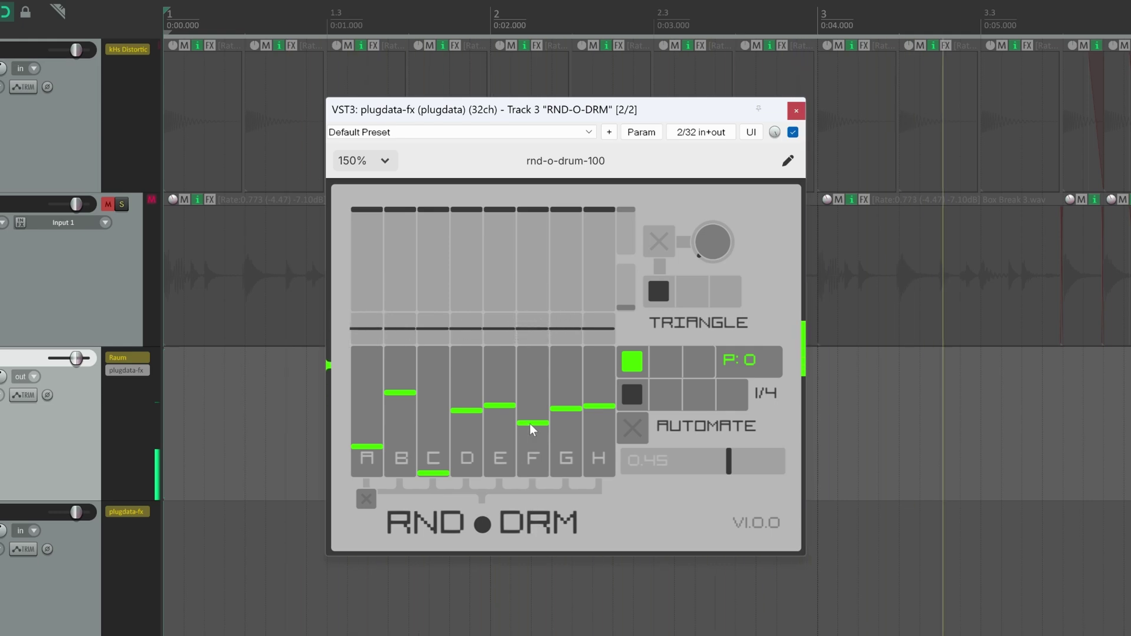
{"action": "left_click_drag", "start_coordinate": [530, 385], "coordinate": [537, 358]}
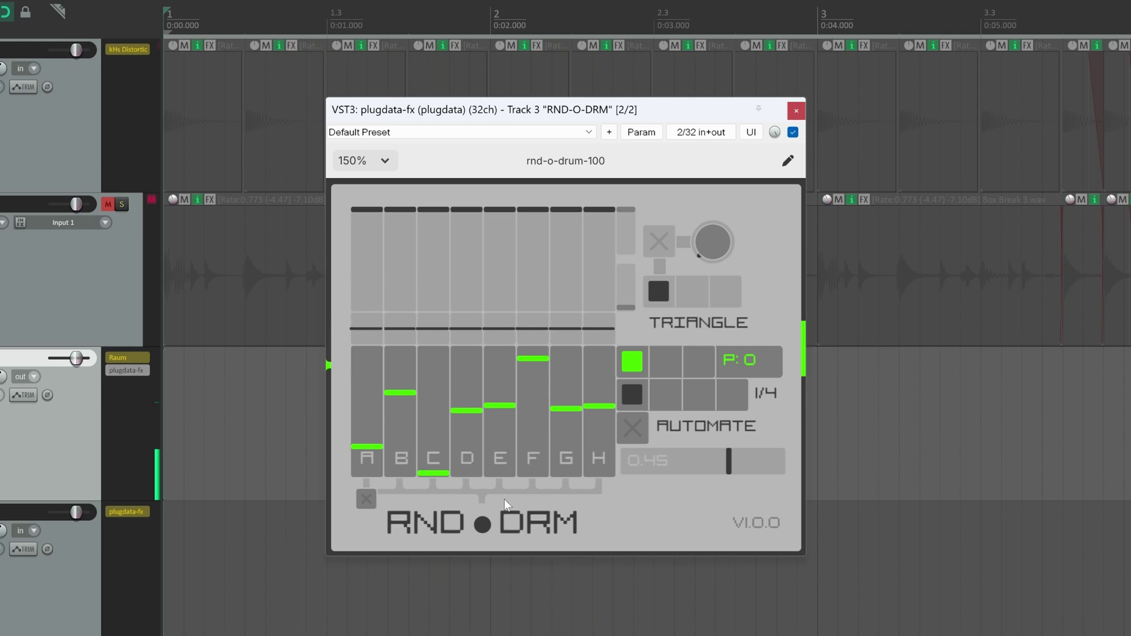
Step the rate through 1/8 and 1/8T to 1/16, enable AUTOMATE, and stop playback.
{"action": "left_click", "coordinate": [663, 392]}
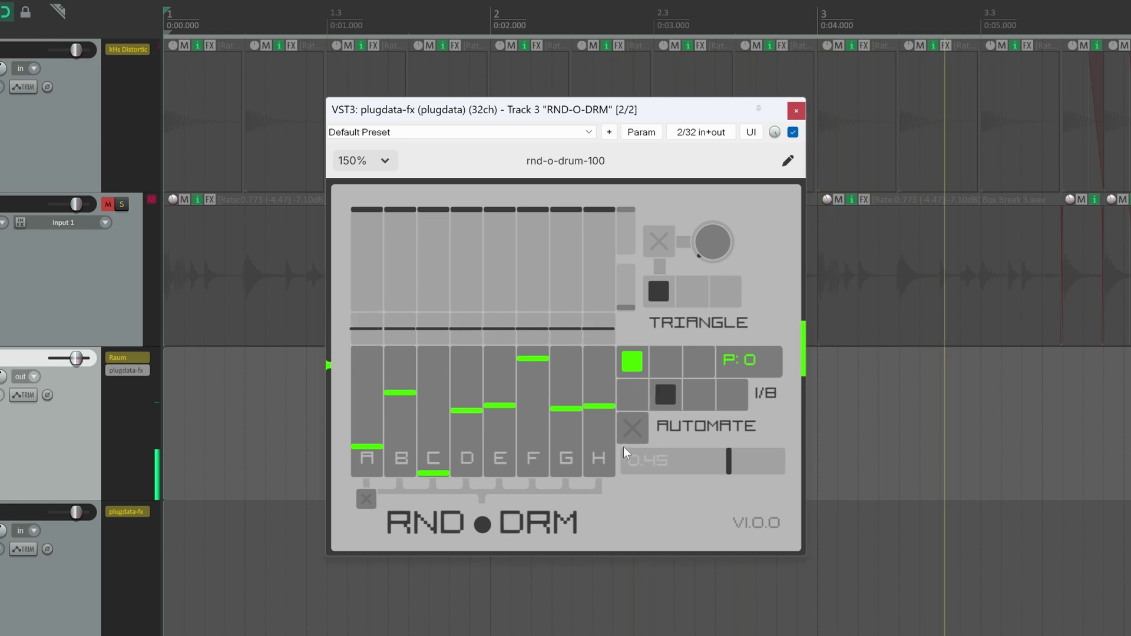
{"action": "left_click", "coordinate": [701, 395]}
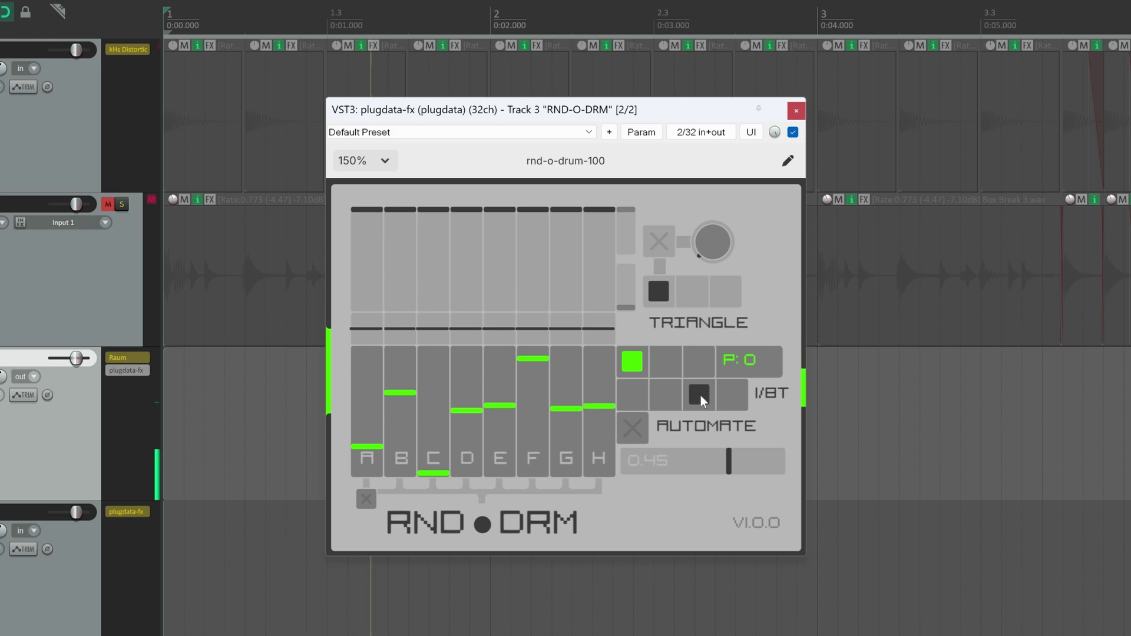
{"action": "left_click", "coordinate": [734, 395]}
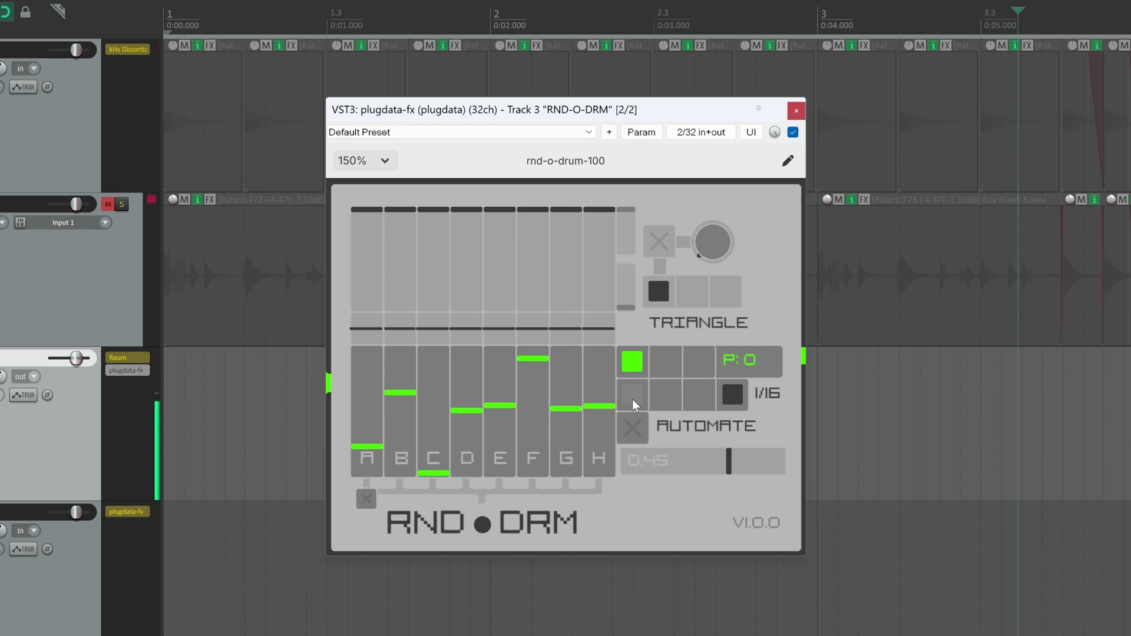
{"action": "left_click", "coordinate": [635, 431]}
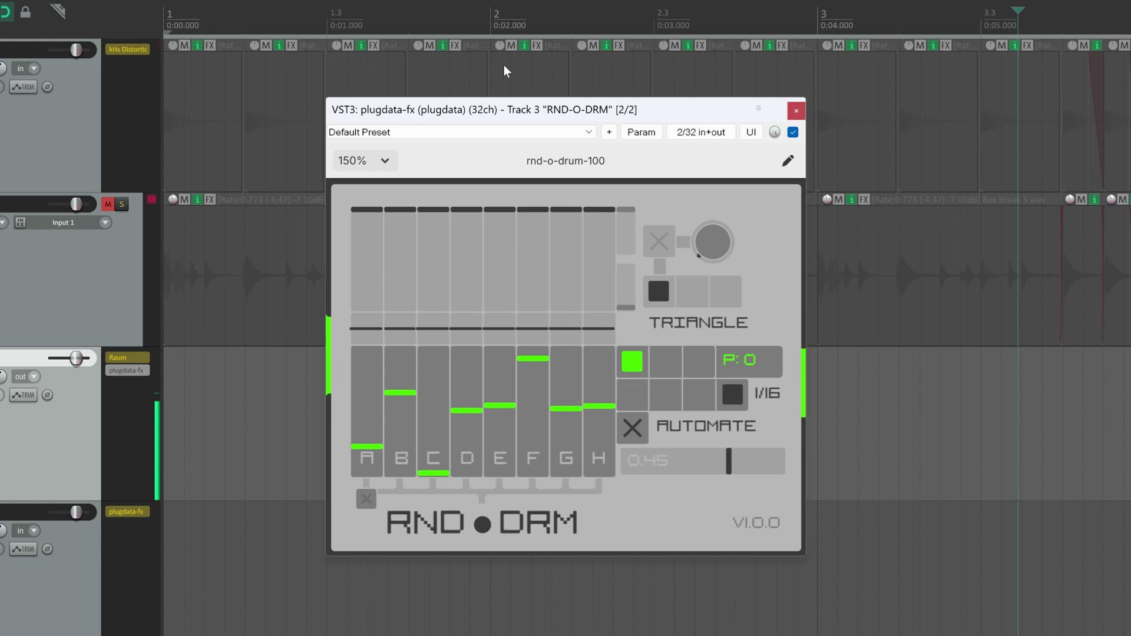
{"action": "key", "text": "space"}
{"action": "key", "text": "space"}
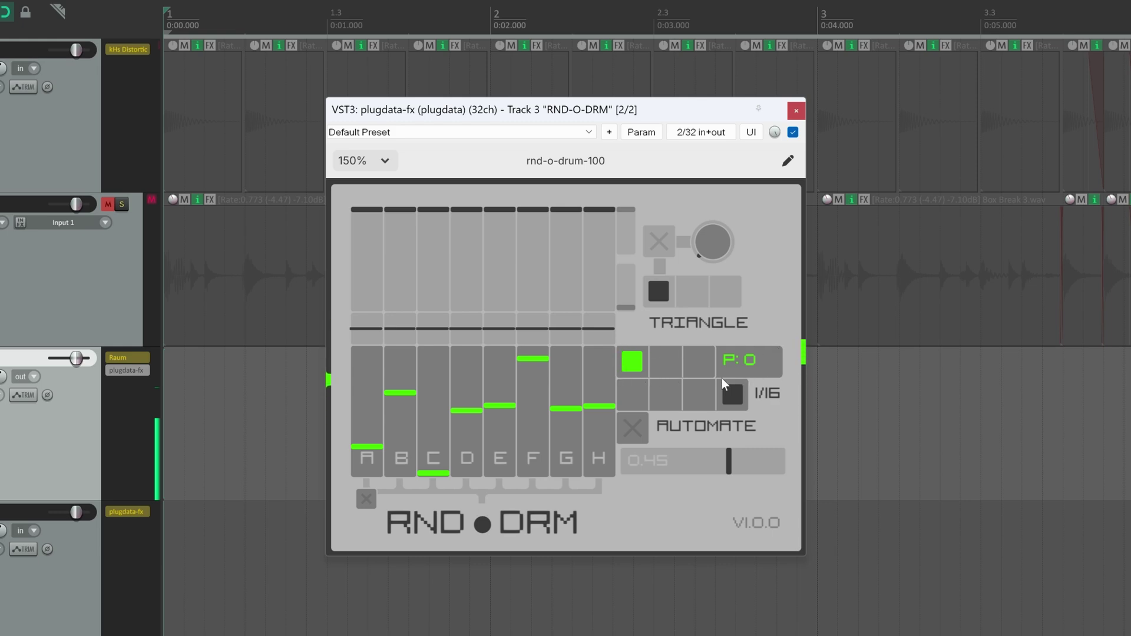
Try LFO phase offset P values of 20, 50 and 0, then 20 and 50 again.
{"action": "left_click", "coordinate": [665, 365]}
{"action": "left_click", "coordinate": [690, 365]}
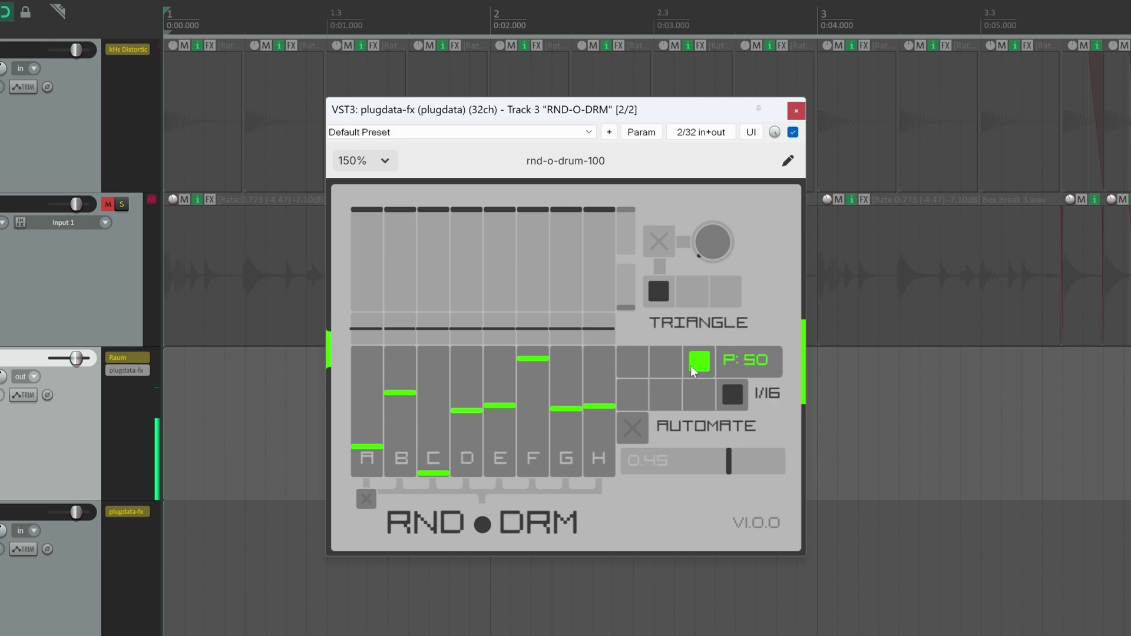
{"action": "left_click", "coordinate": [635, 365]}
{"action": "left_click", "coordinate": [665, 364]}
{"action": "left_click", "coordinate": [699, 365]}
Start playback and set the phase offset P to 20, then 50, while listening.
{"action": "left_click", "coordinate": [492, 19]}
{"action": "key", "text": "space"}
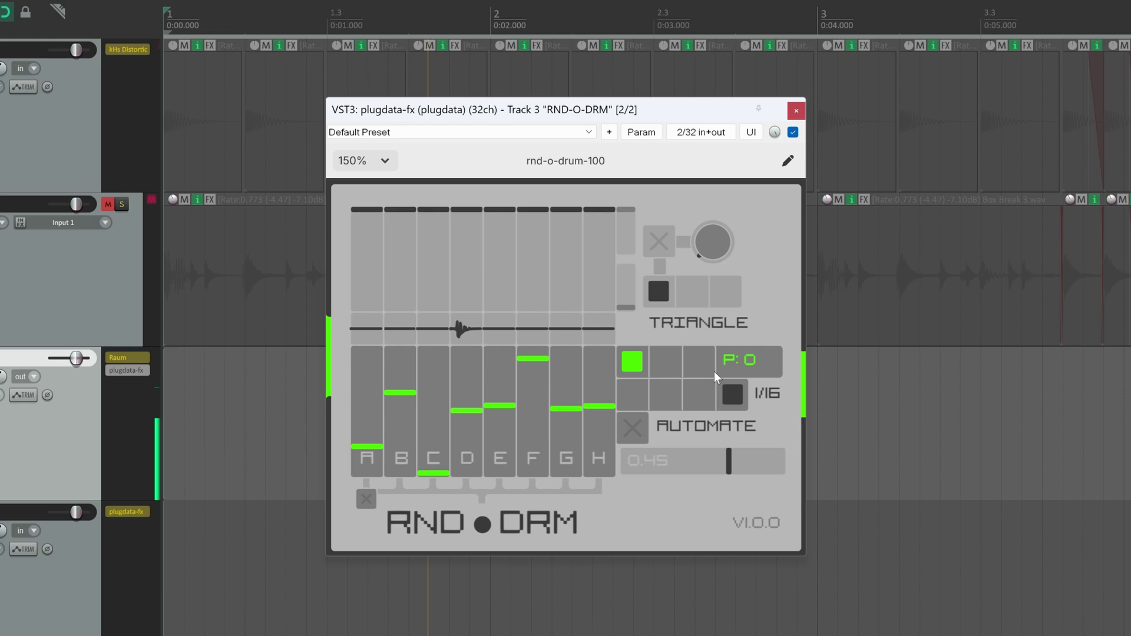
{"action": "left_click", "coordinate": [668, 362]}
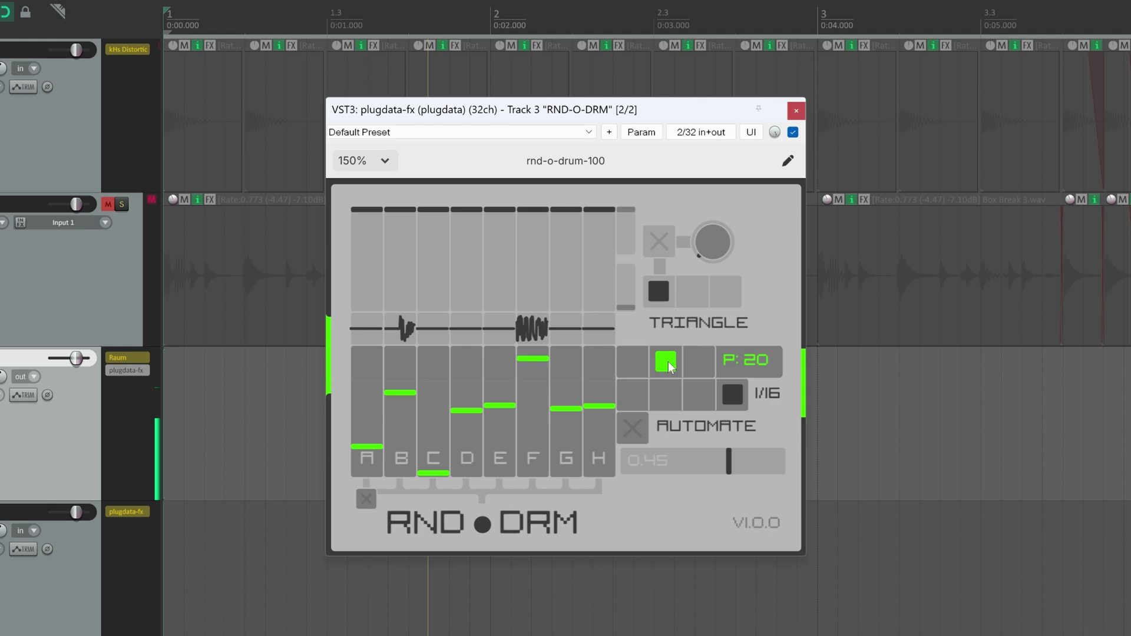
{"action": "left_click", "coordinate": [700, 363]}
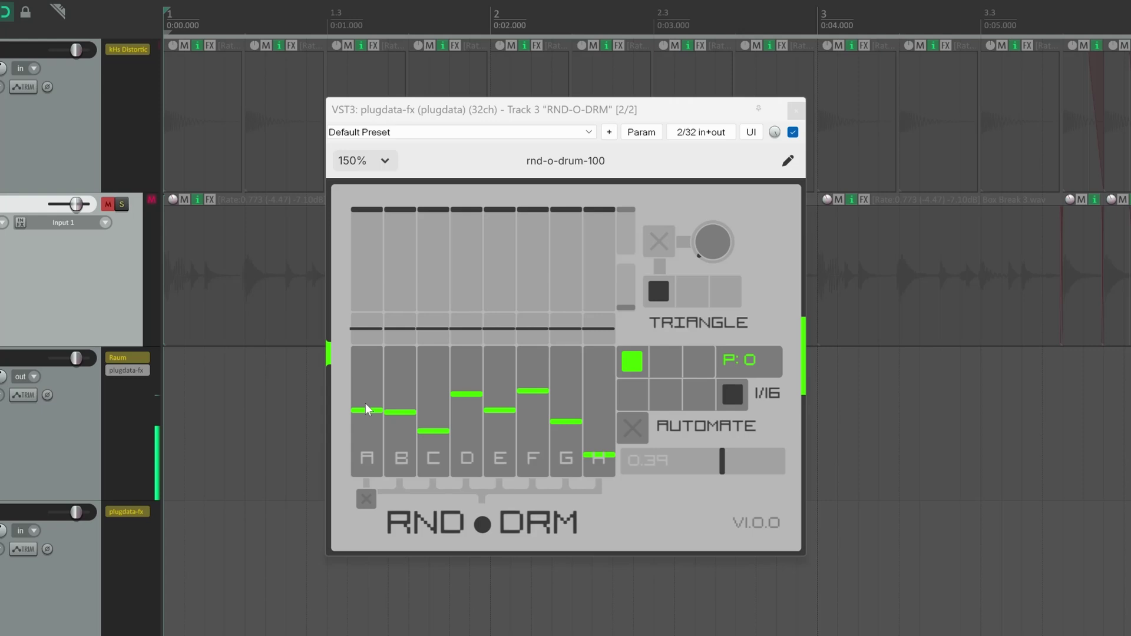
Unlink and relink the kick twice, hiding and restoring column A, with the edit position at 0:02.000.
{"action": "left_click", "coordinate": [366, 499]}
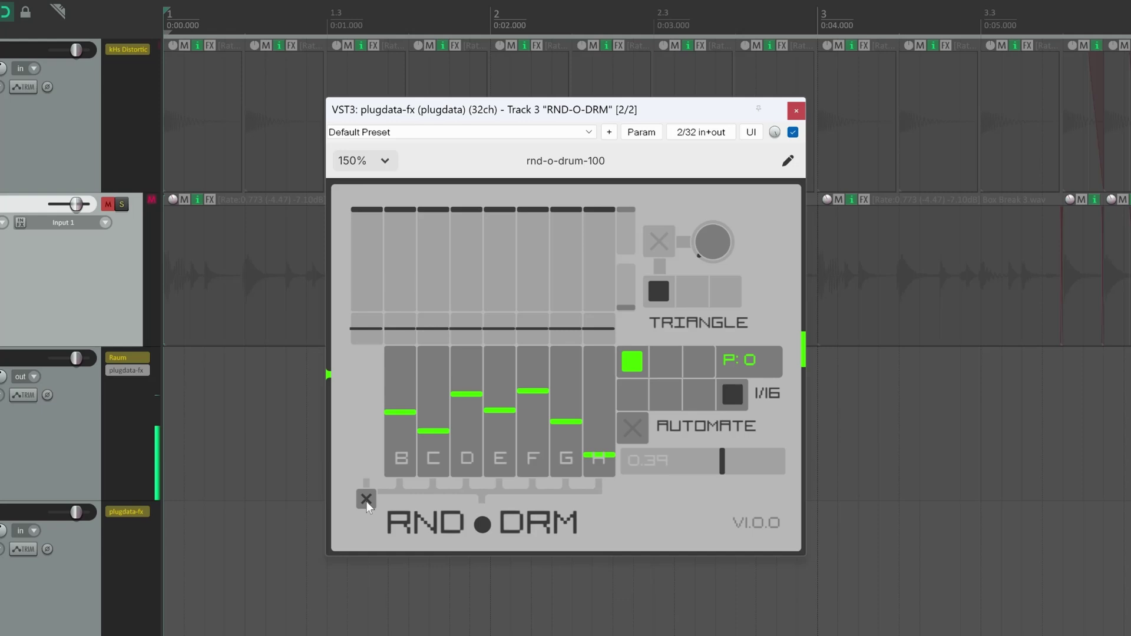
{"action": "left_click", "coordinate": [366, 500]}
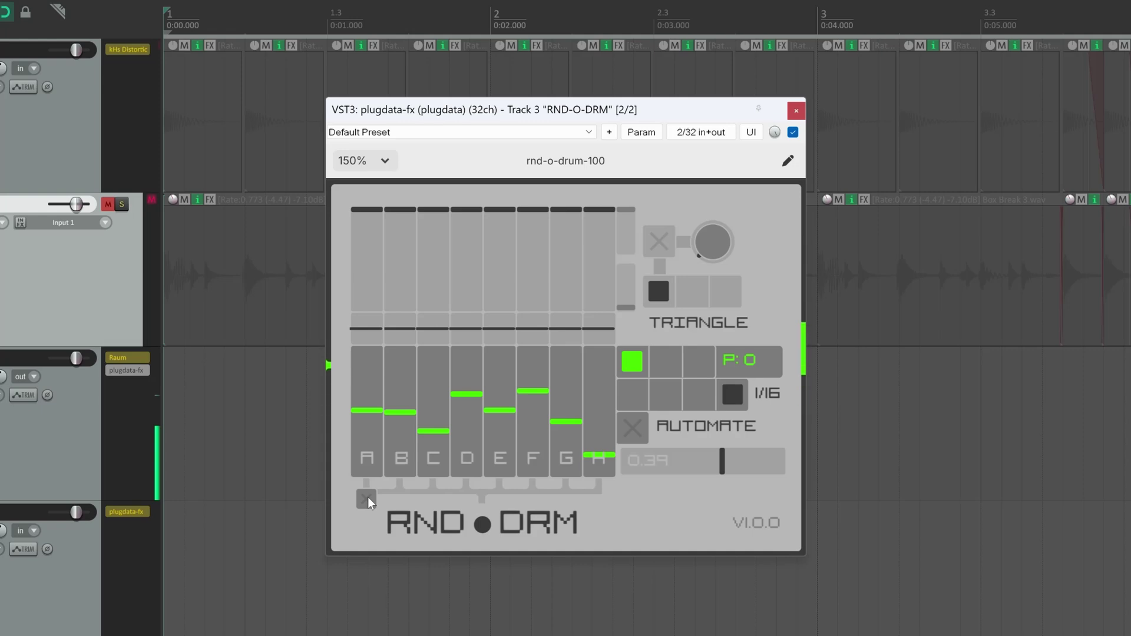
{"action": "left_click", "coordinate": [492, 13]}
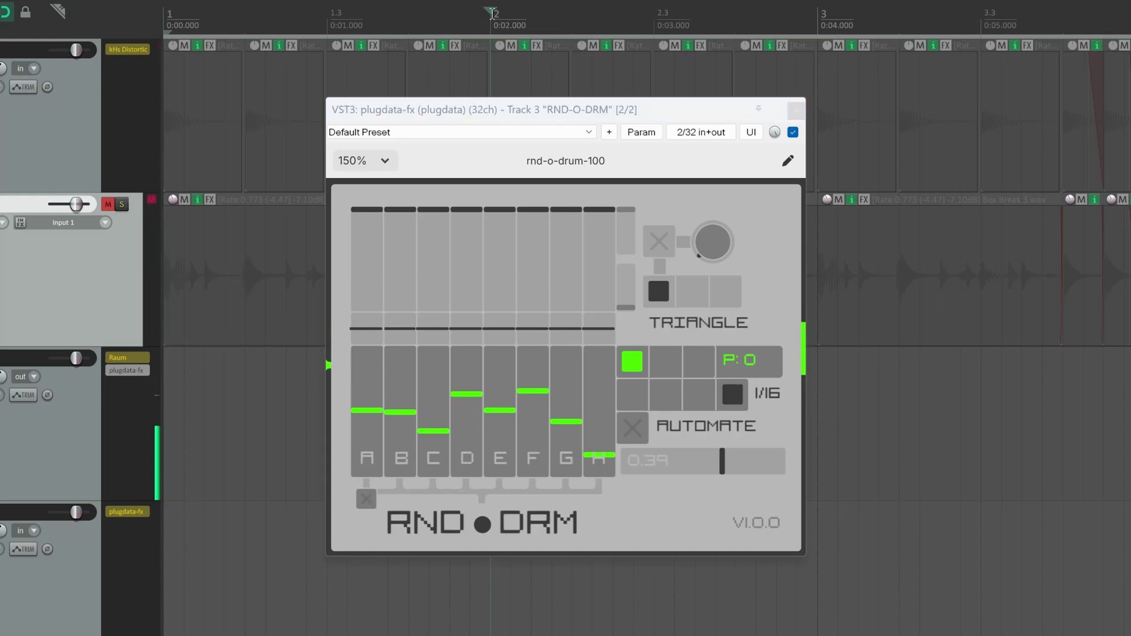
{"action": "left_click", "coordinate": [364, 500]}
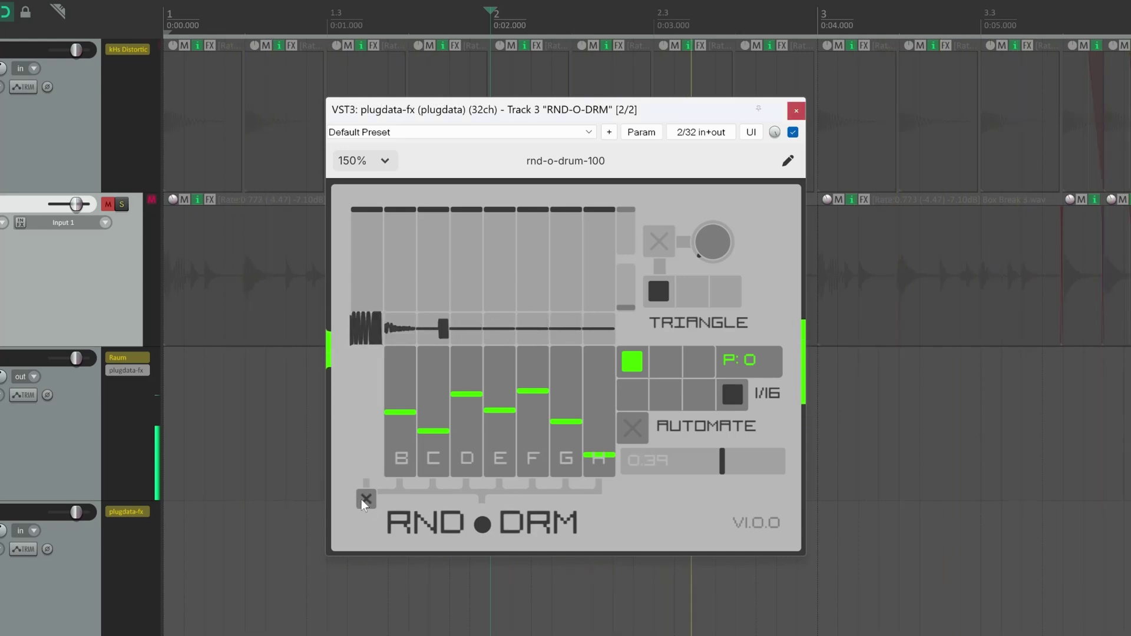
{"action": "left_click", "coordinate": [366, 499]}
Slow the LFO rate from 1/16 to 1/8 and then 1/4, toggling the kick unlink off and on.
{"action": "left_click", "coordinate": [674, 398]}
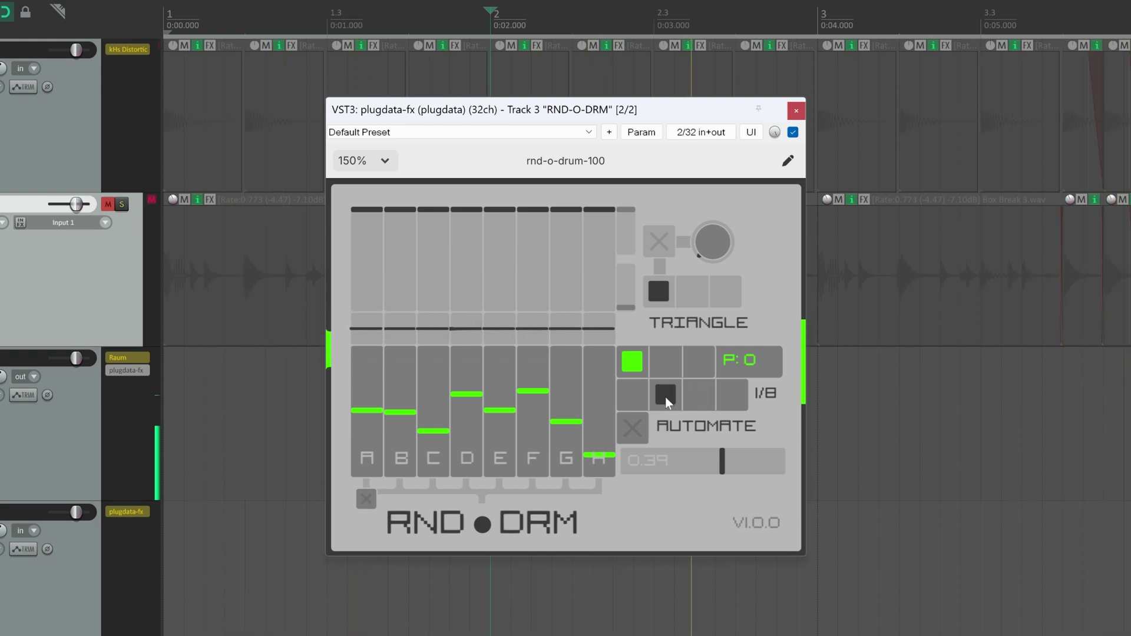
{"action": "left_click", "coordinate": [373, 501]}
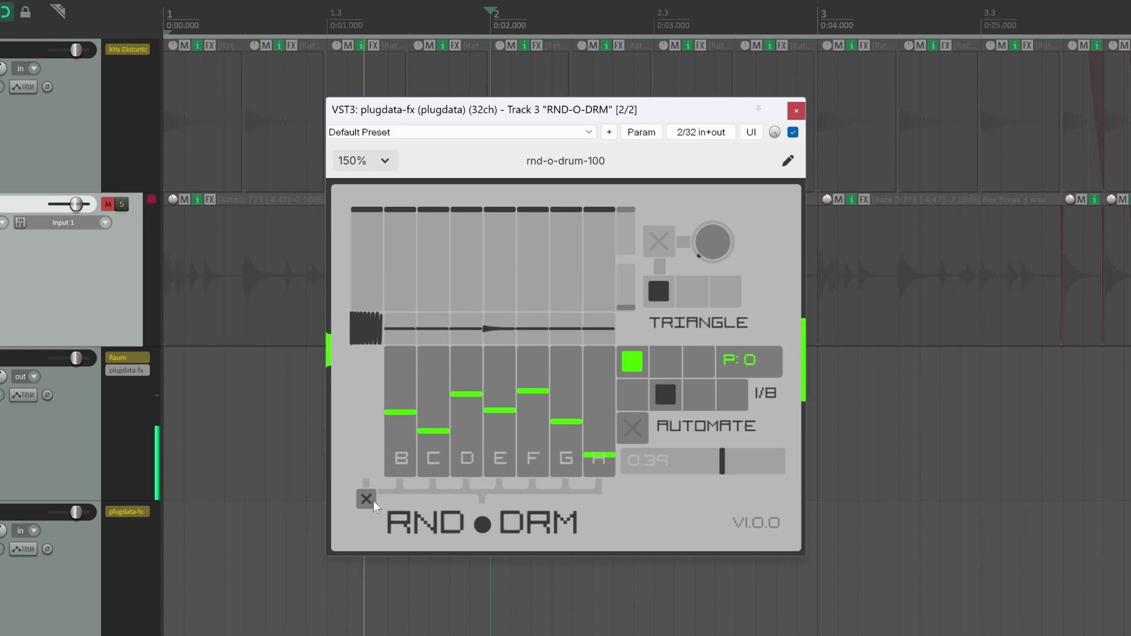
{"action": "left_click", "coordinate": [631, 395]}
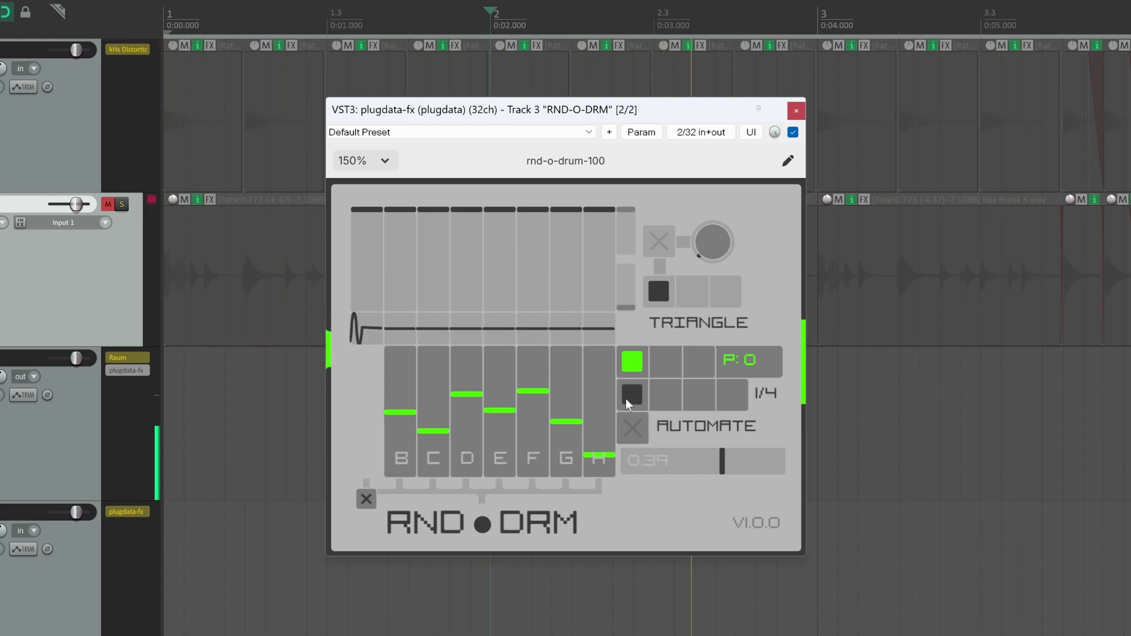
{"action": "left_click", "coordinate": [365, 499]}
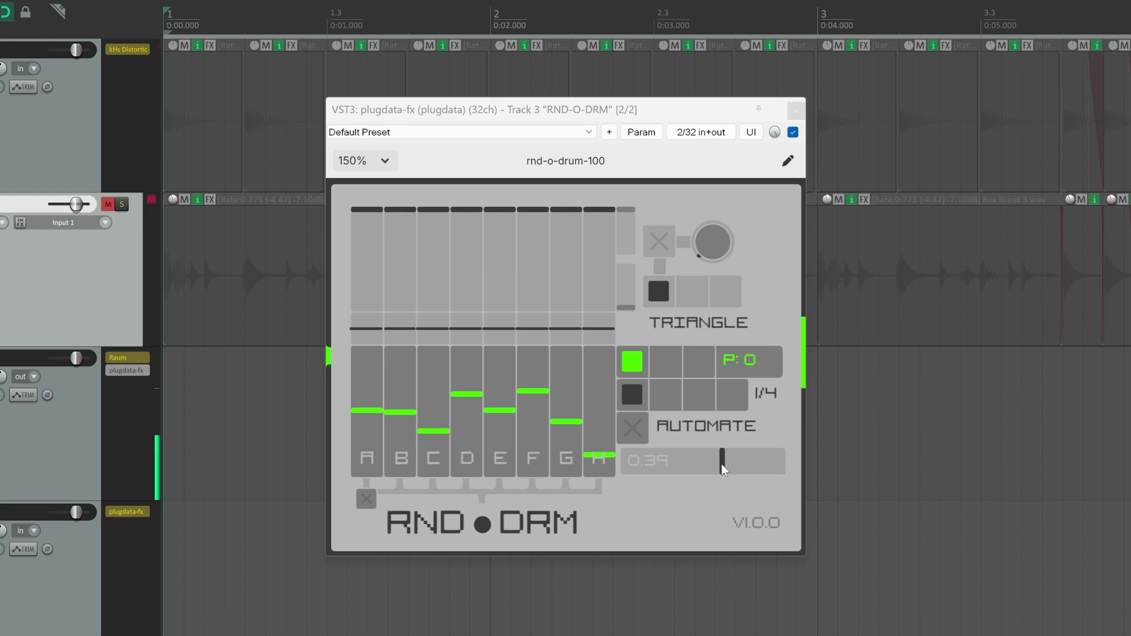
Raise the modulation amount to about 0.57 and reshape the top-row bars of columns A–F.
{"action": "mouse_move", "coordinate": [721, 464]}
{"action": "left_mouse_down"}
{"action": "mouse_move", "coordinate": [746, 465]}
{"action": "mouse_move", "coordinate": [708, 465]}
{"action": "mouse_move", "coordinate": [743, 463]}
{"action": "left_mouse_up"}
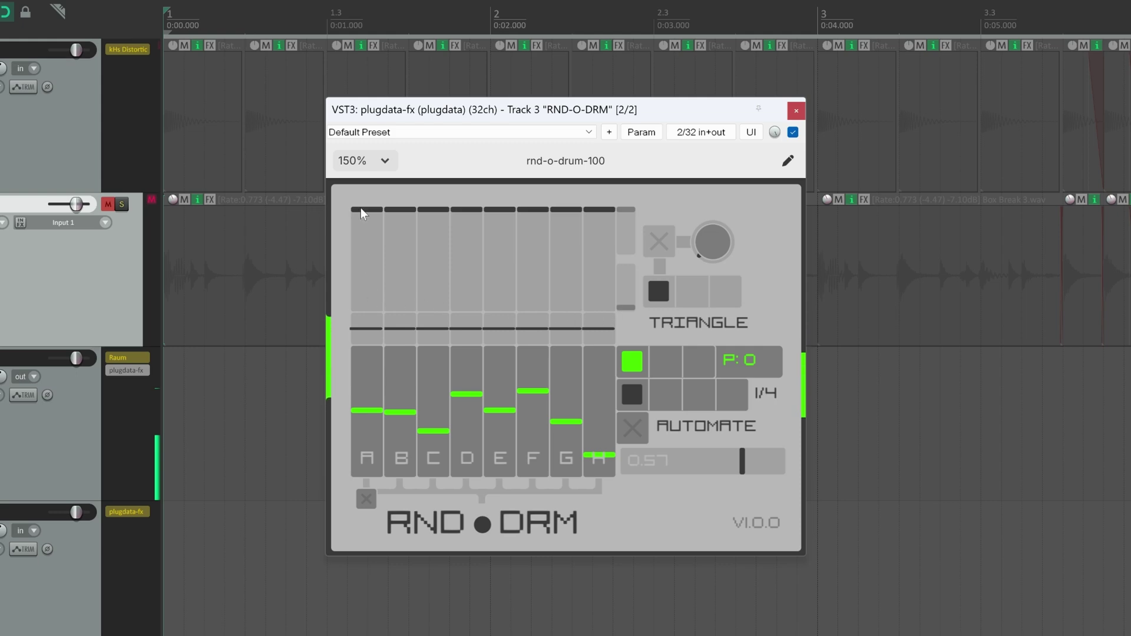
{"action": "left_click_drag", "start_coordinate": [366, 211], "coordinate": [362, 285]}
{"action": "left_click_drag", "start_coordinate": [400, 211], "coordinate": [422, 218]}
{"action": "left_click_drag", "start_coordinate": [436, 298], "coordinate": [475, 222]}
{"action": "left_click_drag", "start_coordinate": [469, 302], "coordinate": [465, 180]}
{"action": "mouse_move", "coordinate": [532, 288]}
{"action": "left_mouse_down"}
{"action": "mouse_move", "coordinate": [537, 324]}
{"action": "mouse_move", "coordinate": [536, 290]}
{"action": "left_mouse_up"}
{"action": "left_click_drag", "start_coordinate": [528, 391], "coordinate": [535, 390]}
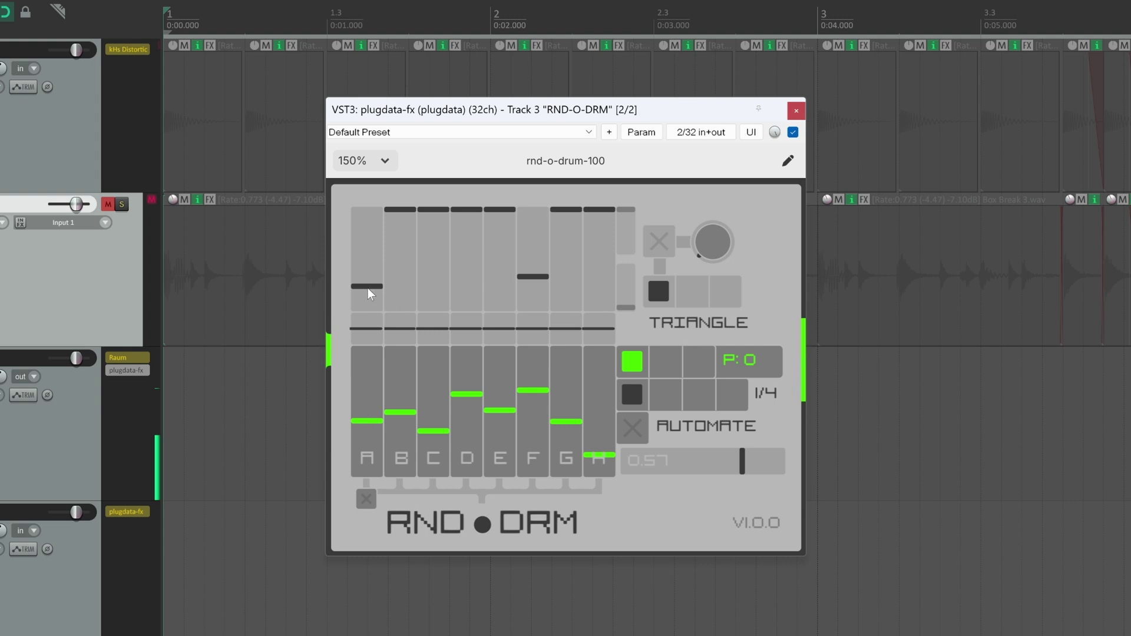
Pull column A's top-row bar nearly to the bottom and lower then restore its volume.
{"action": "left_click_drag", "start_coordinate": [368, 288], "coordinate": [369, 192]}
{"action": "left_click_drag", "start_coordinate": [363, 211], "coordinate": [367, 308]}
{"action": "left_click_drag", "start_coordinate": [374, 421], "coordinate": [372, 478]}
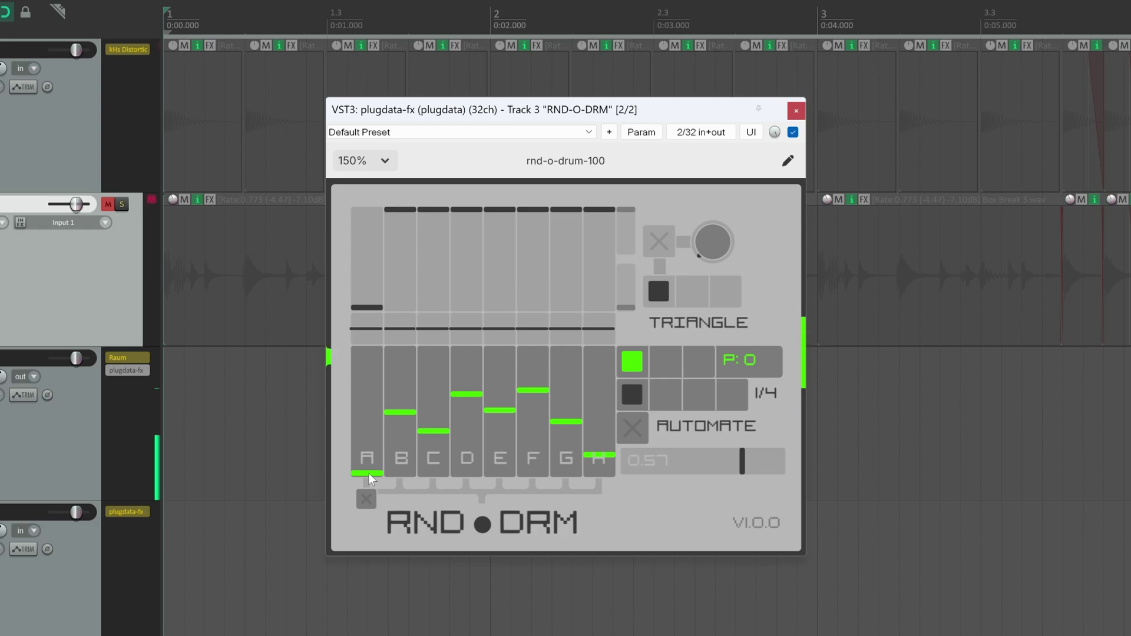
{"action": "left_click_drag", "start_coordinate": [370, 473], "coordinate": [375, 419]}
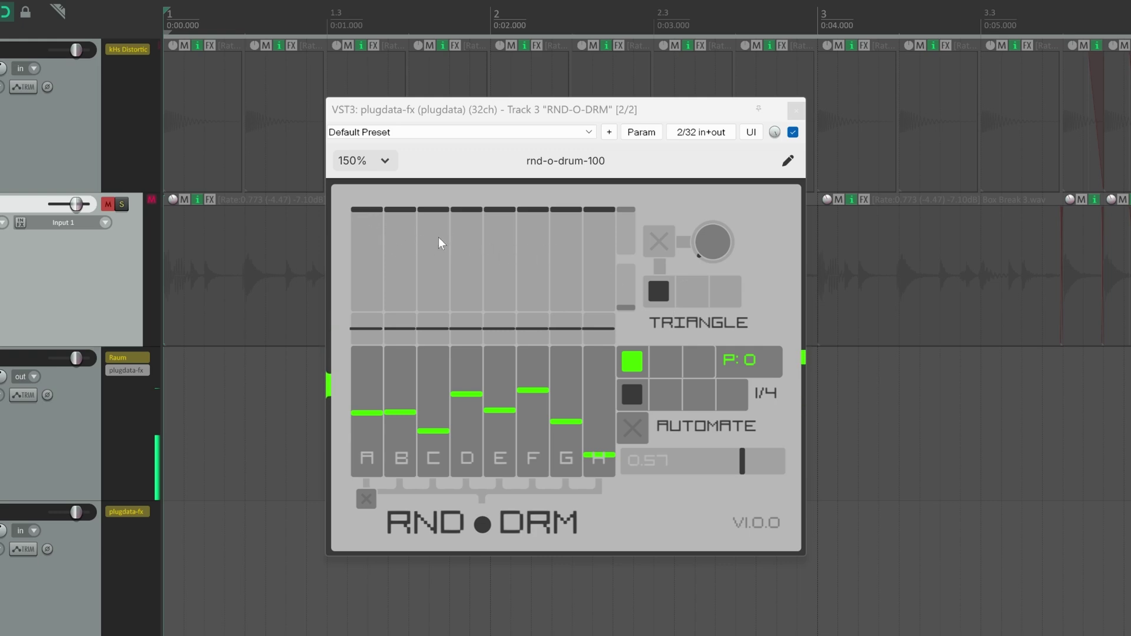
Turn on the X randomize toggle so the top-row bars jump to random heights.
{"action": "left_click", "coordinate": [663, 242]}
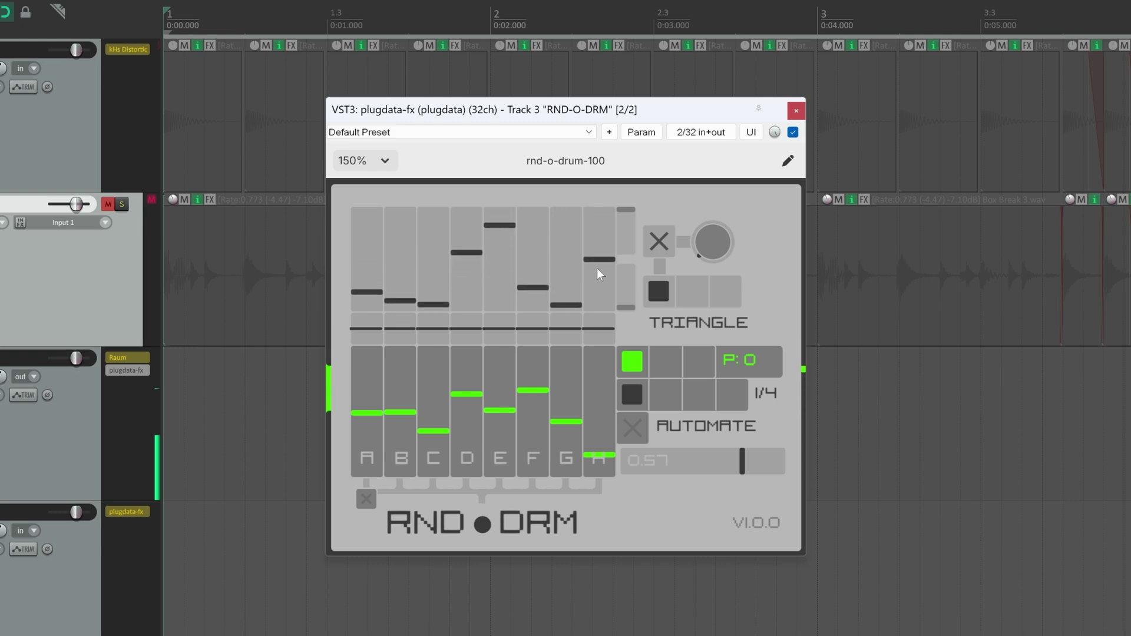
Restart the X randomizer, raise column H's top bar, and turn the round amount knob up.
{"action": "left_click", "coordinate": [657, 243]}
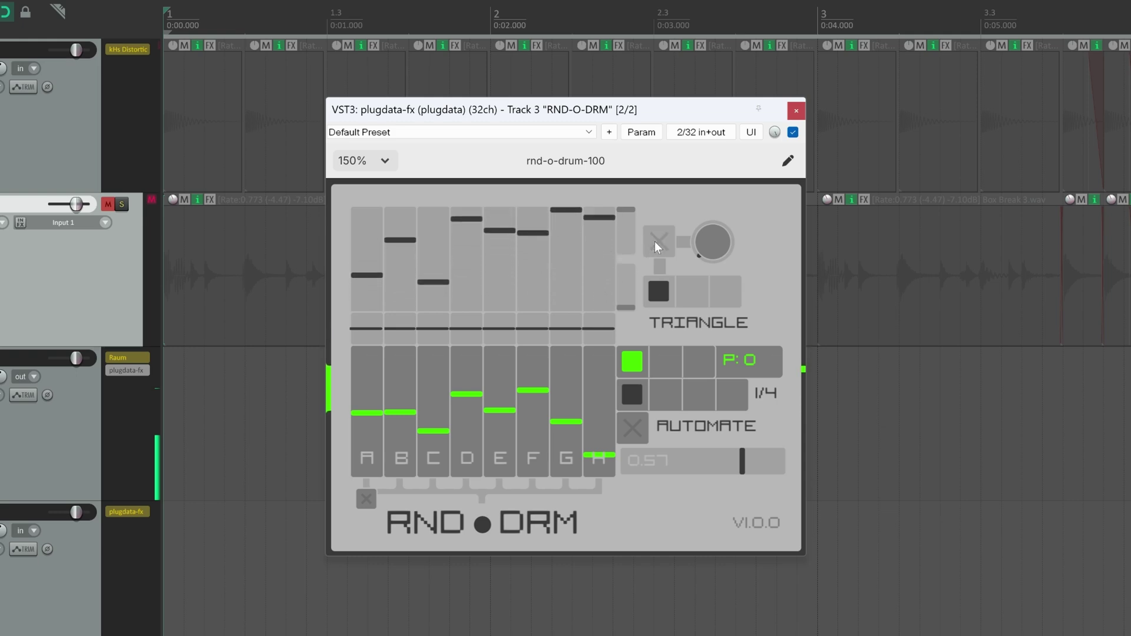
{"action": "left_click", "coordinate": [655, 242]}
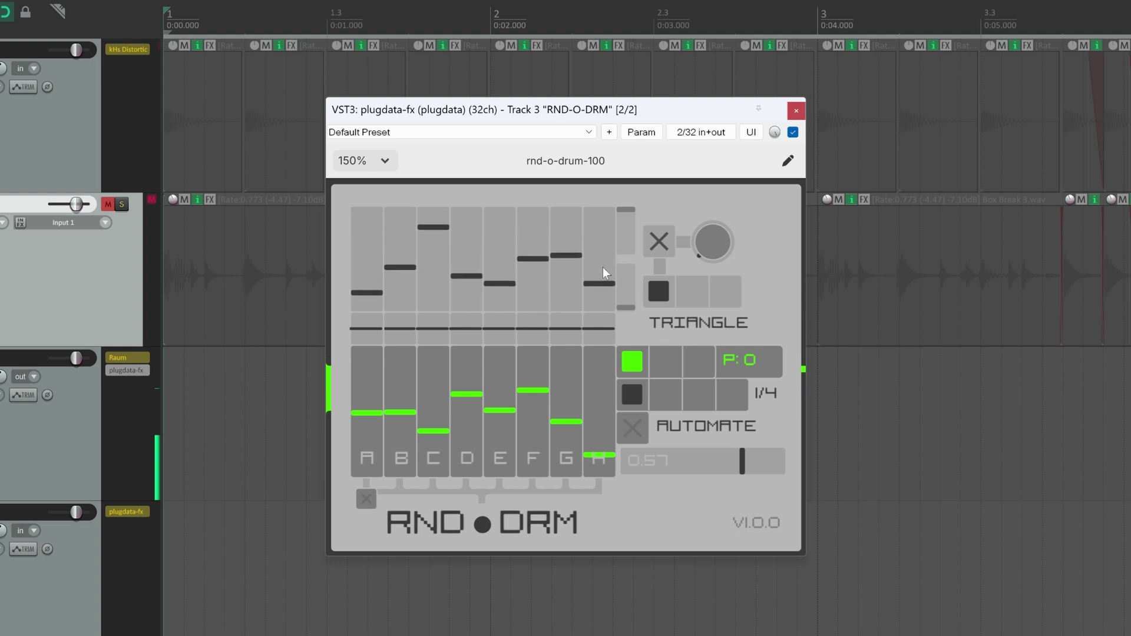
{"action": "left_click_drag", "start_coordinate": [599, 278], "coordinate": [602, 304]}
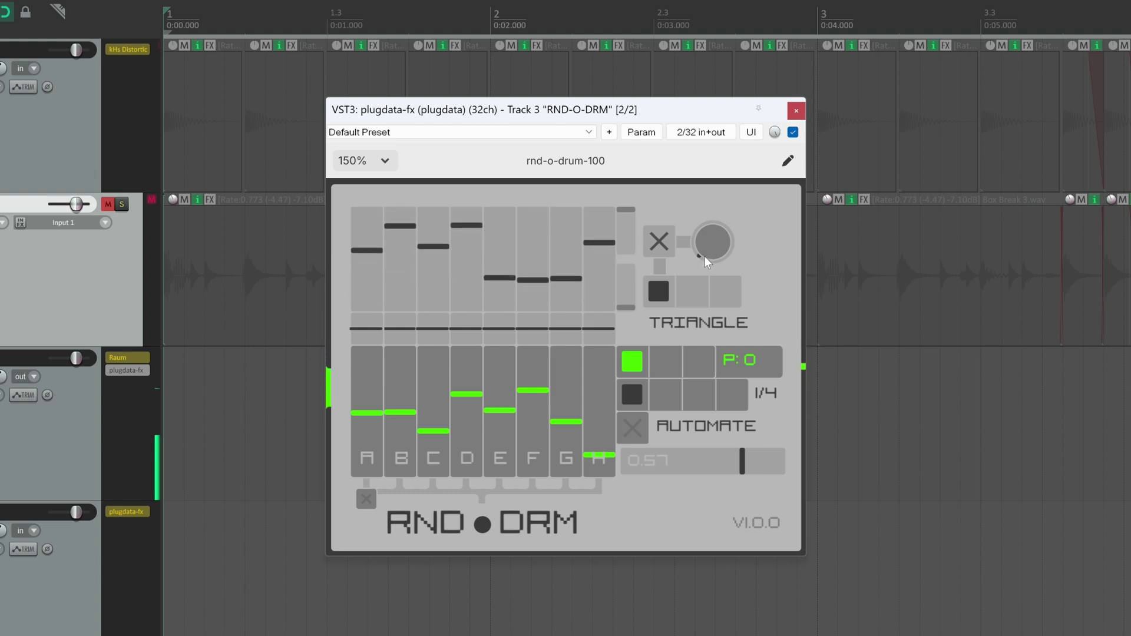
{"action": "left_click_drag", "start_coordinate": [705, 257], "coordinate": [705, 220]}
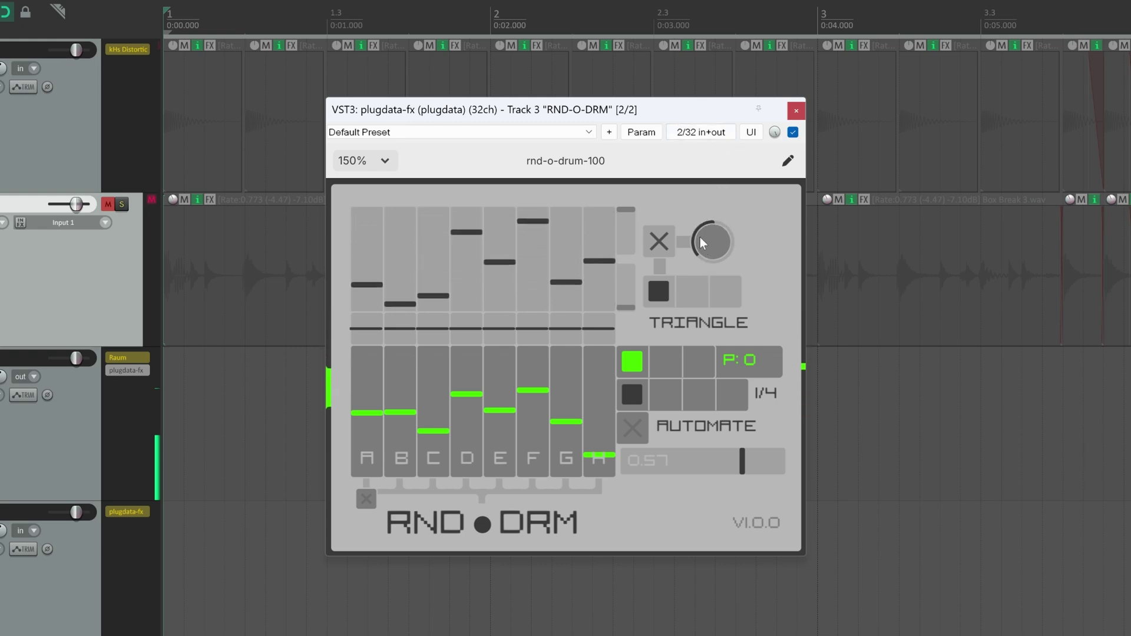
{"action": "left_click", "coordinate": [692, 296]}
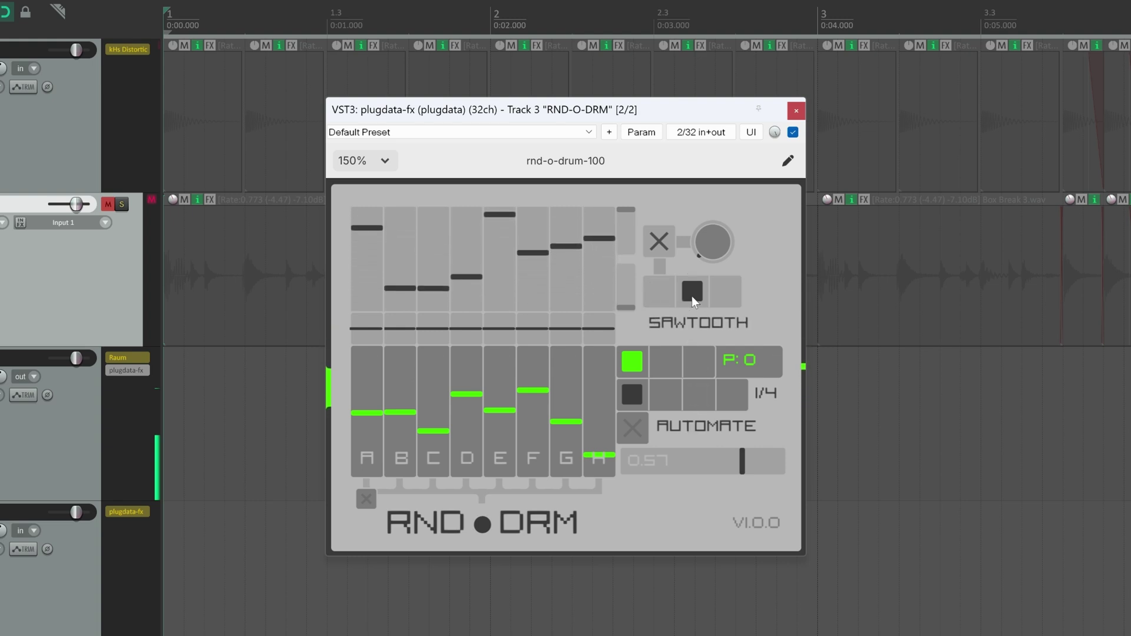
{"action": "left_click", "coordinate": [727, 294]}
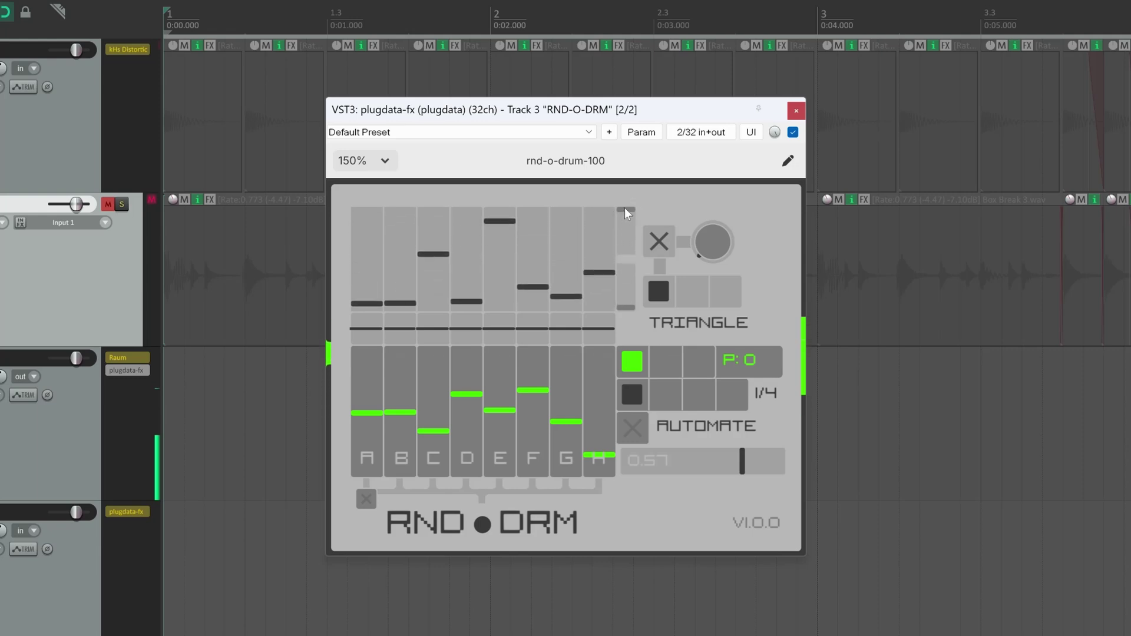
Lower the random range's maximum handle and raise its minimum handle.
{"action": "left_click_drag", "start_coordinate": [627, 207], "coordinate": [630, 231]}
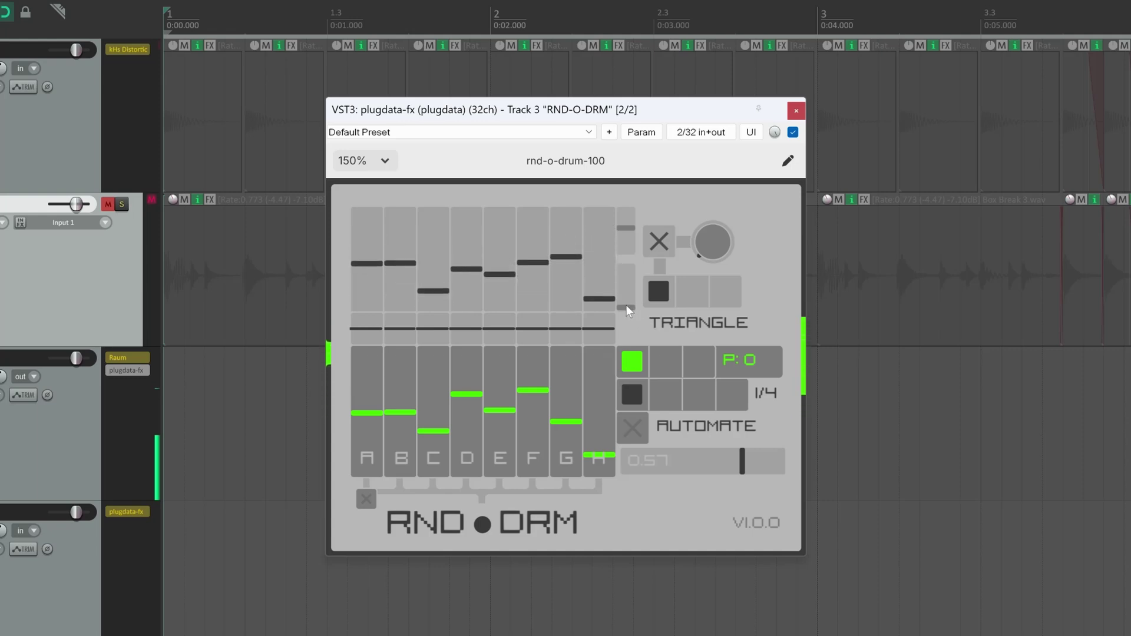
{"action": "left_click_drag", "start_coordinate": [626, 305], "coordinate": [627, 263]}
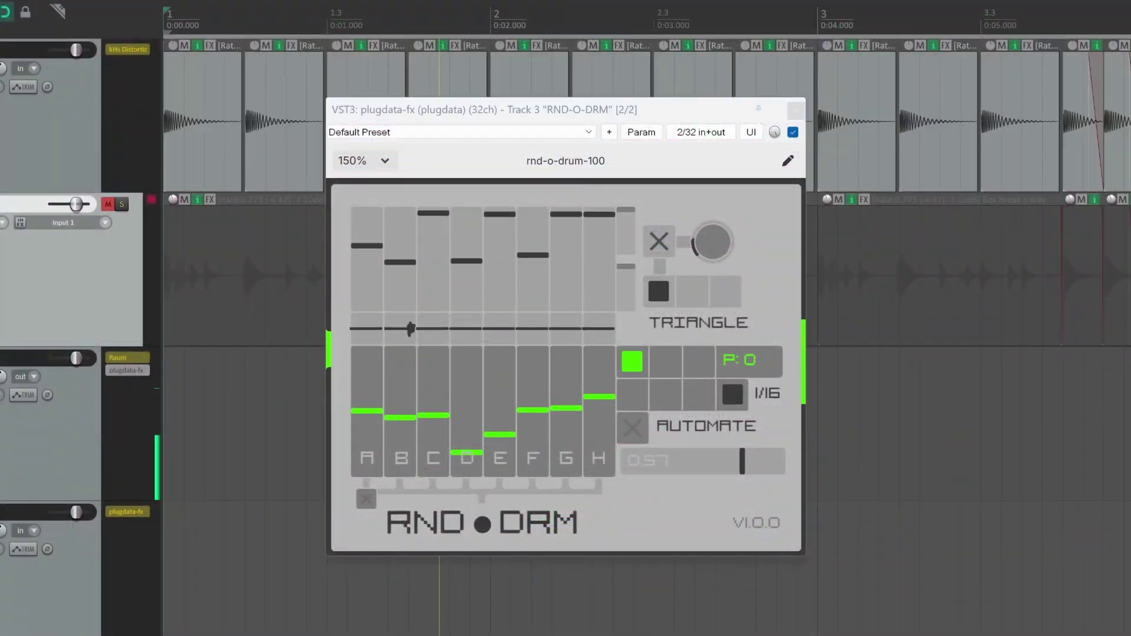
Bypass Track 1's kHs Distortion, adjust its volume, set modulation to 0.66, and pull fader A to zero.
{"action": "left_click", "coordinate": [139, 49]}
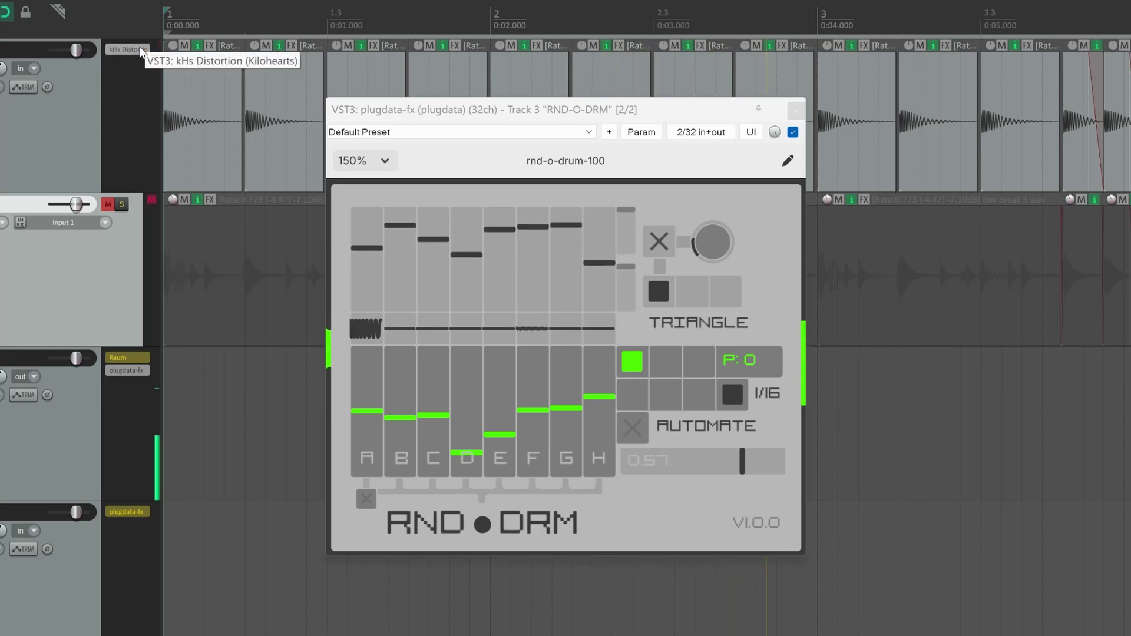
{"action": "mouse_move", "coordinate": [73, 51]}
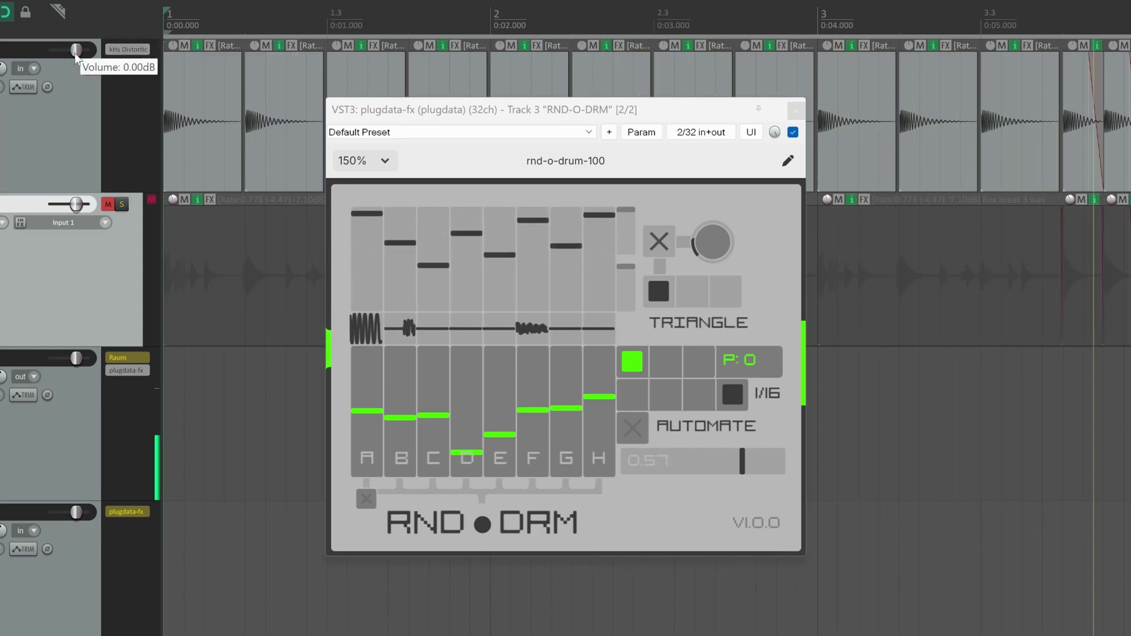
{"action": "scroll", "coordinate": [73, 52], "scroll_direction": "up", "scroll_amount": 2}
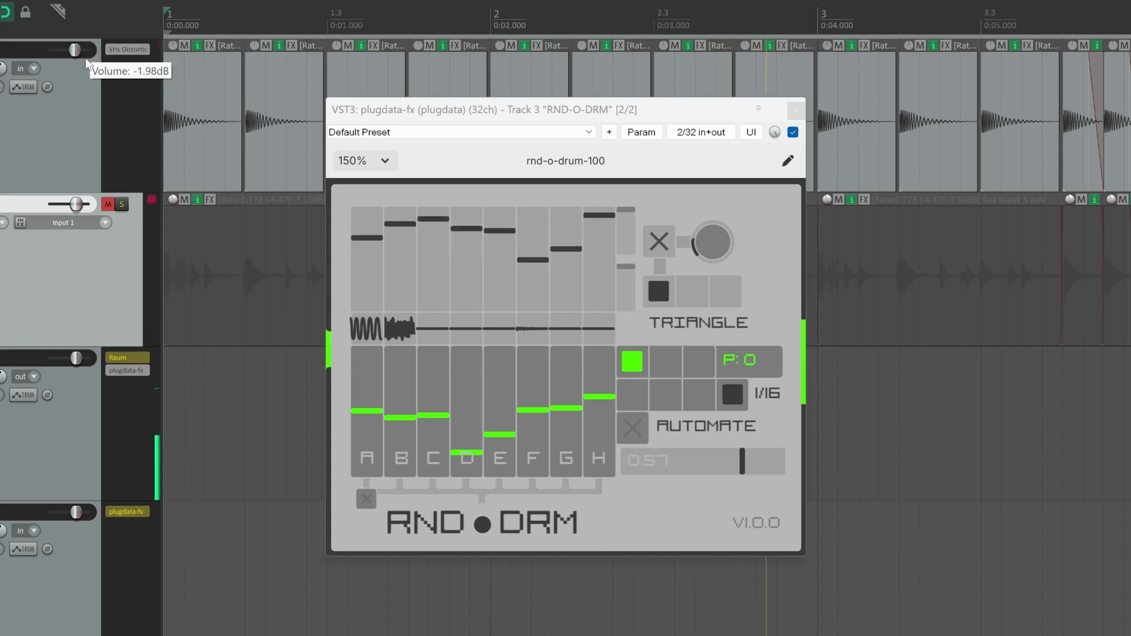
{"action": "left_click_drag", "start_coordinate": [735, 462], "coordinate": [757, 460]}
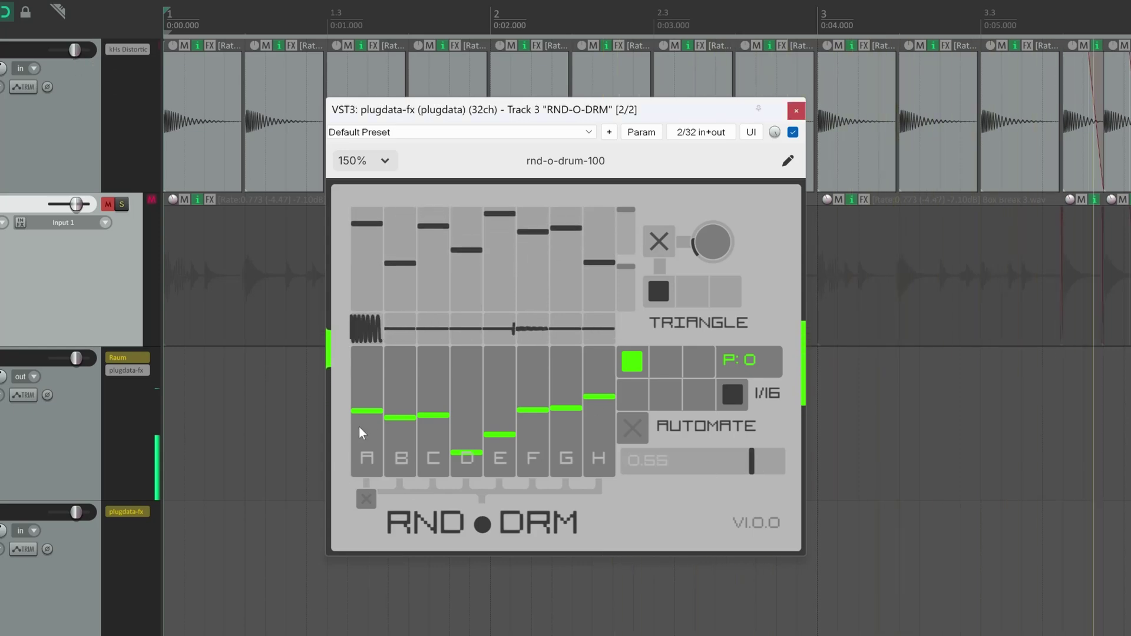
{"action": "left_click_drag", "start_coordinate": [361, 429], "coordinate": [366, 487]}
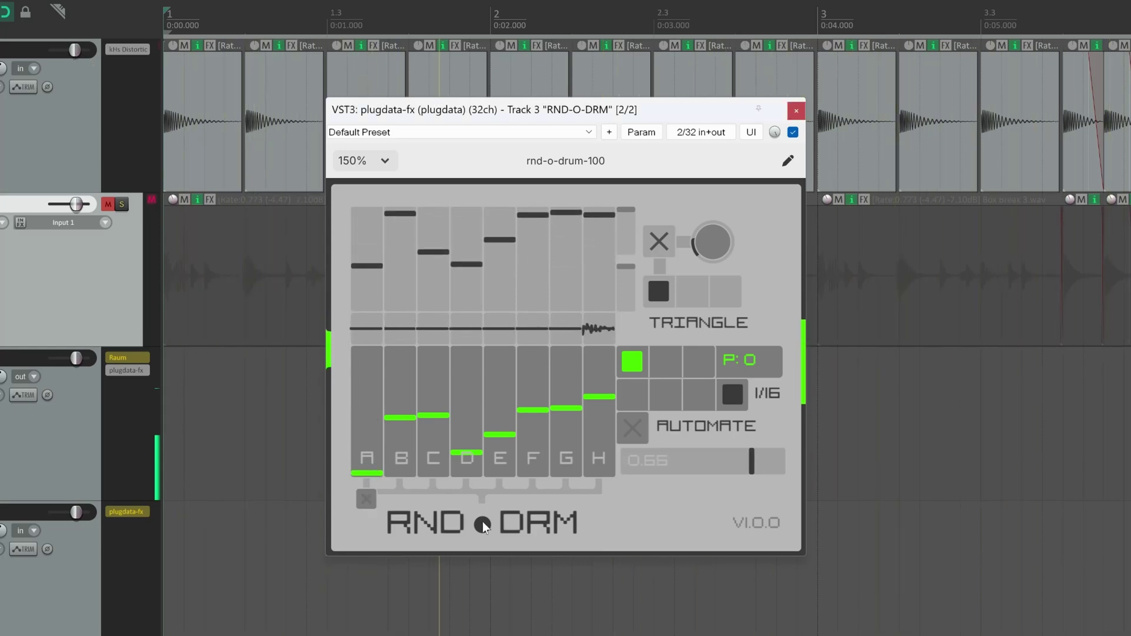